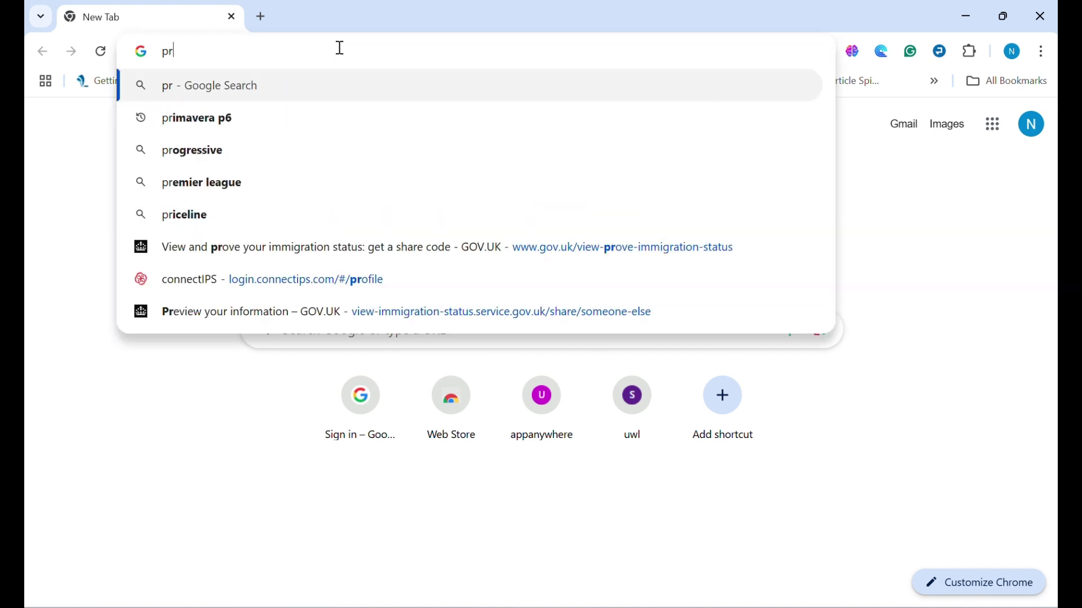
- Search Google for 'primavera p6' and look over the results list
{"action": "type", "text": "a p6"}
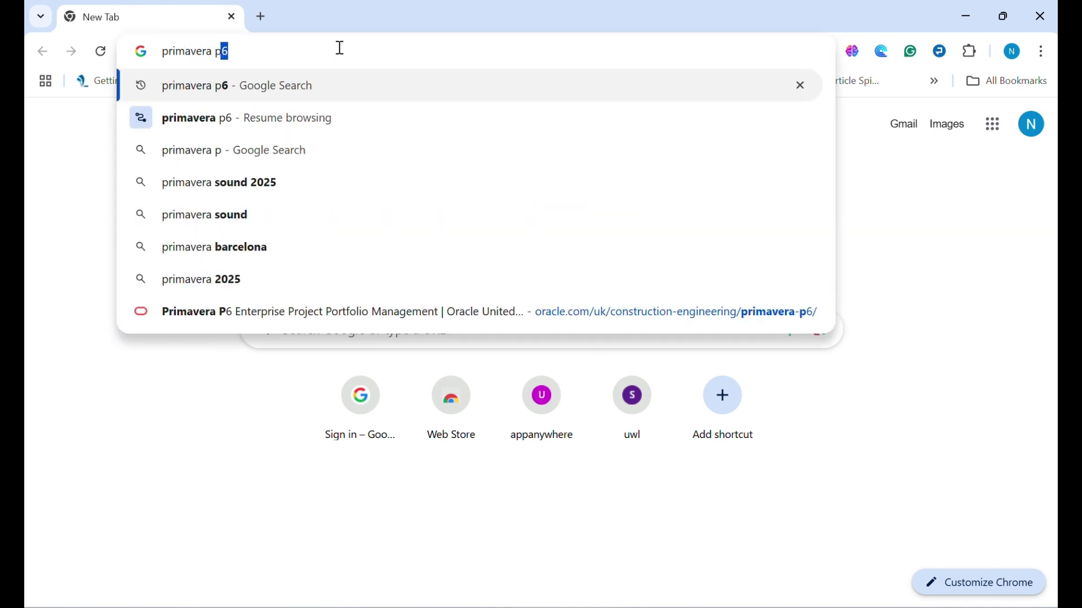
{"action": "key", "text": "Return"}
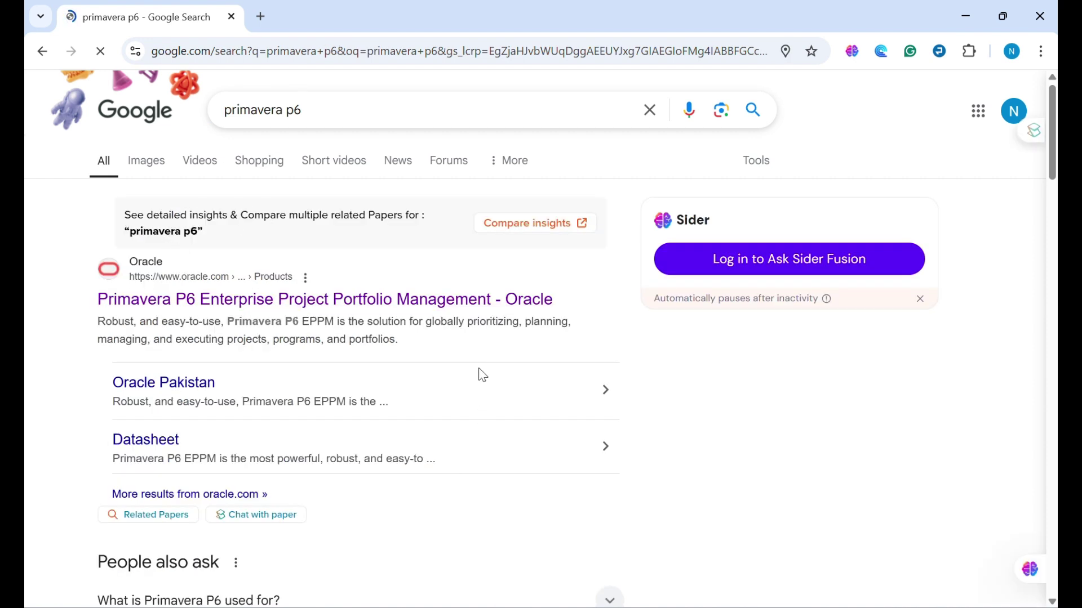
{"action": "scroll", "coordinate": [471, 398], "scroll_direction": "down", "scroll_amount": 2}
{"action": "scroll", "coordinate": [471, 397], "scroll_direction": "up", "scroll_amount": 2}
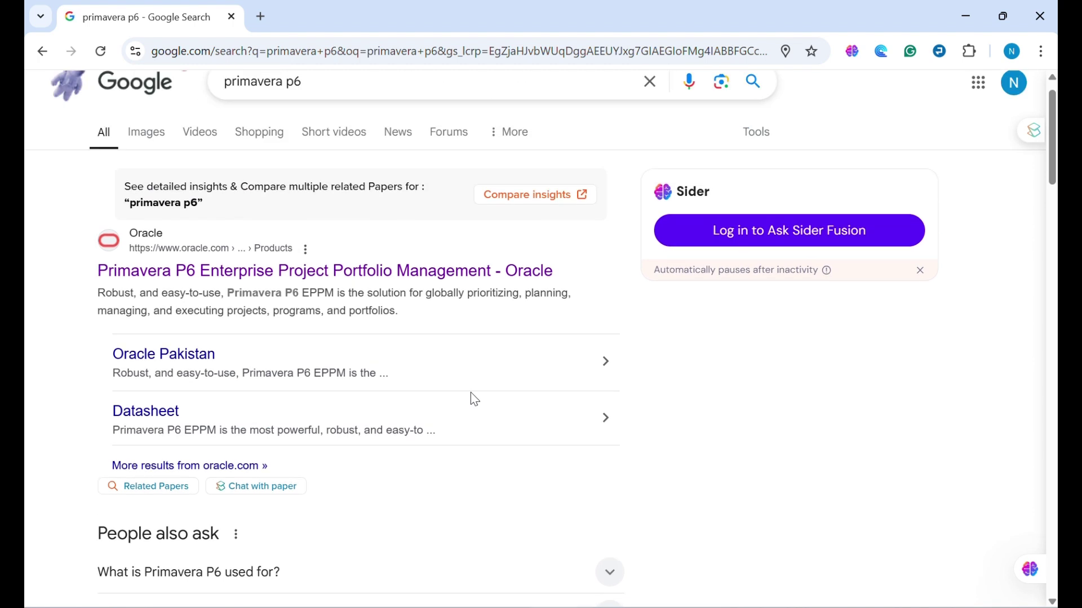
- Browse Oracle's Primavera P6 EPPM product page, then go to Construction and Engineering Products
{"action": "left_click", "coordinate": [433, 265]}
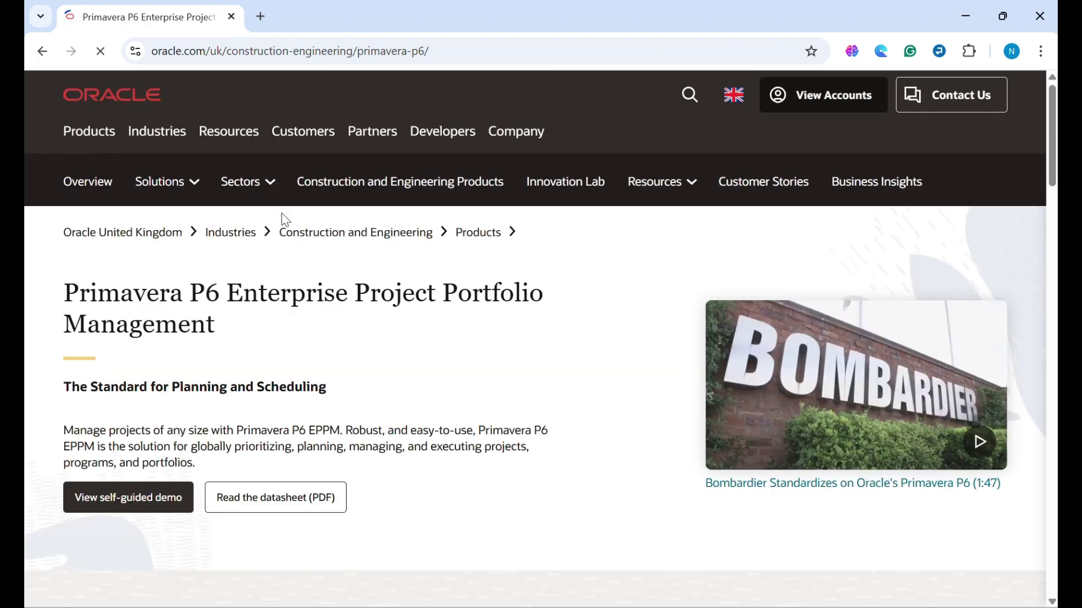
{"action": "scroll", "coordinate": [296, 372], "scroll_direction": "down", "scroll_amount": 2}
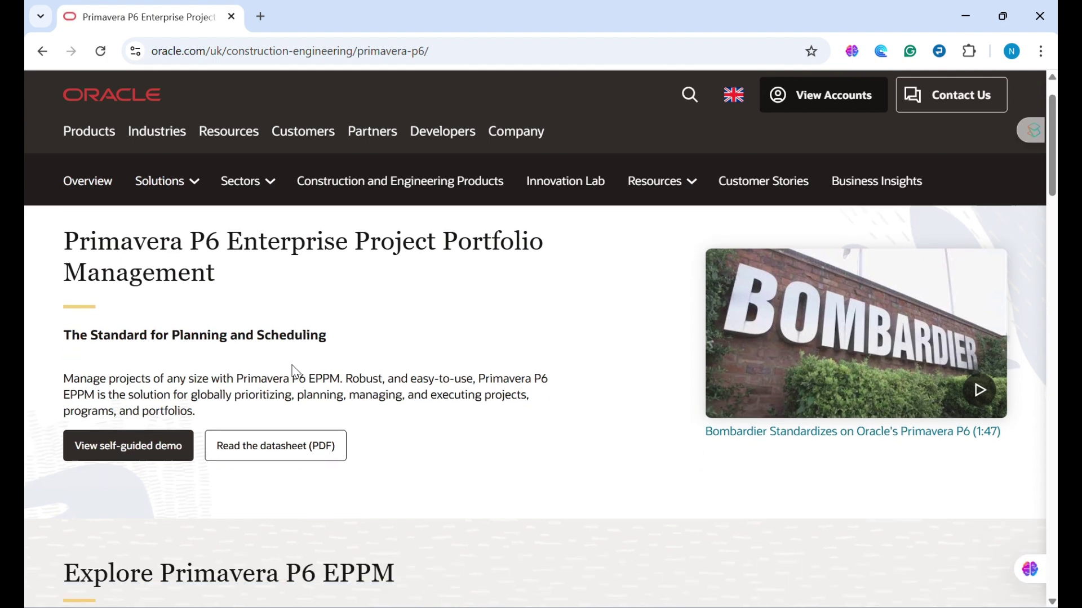
{"action": "scroll", "coordinate": [265, 332], "scroll_direction": "down", "scroll_amount": 1}
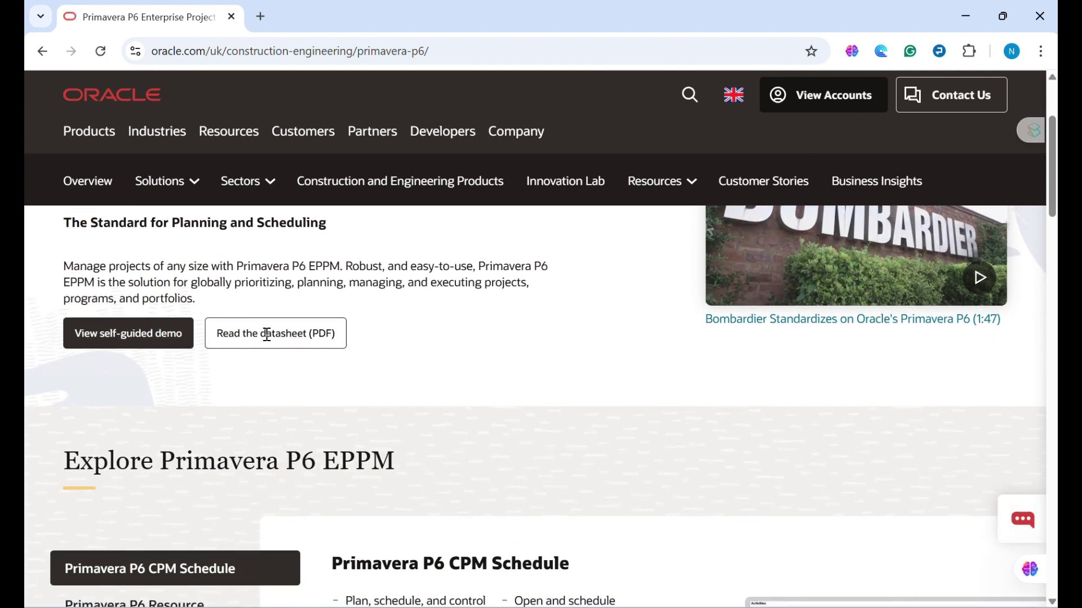
{"action": "scroll", "coordinate": [266, 334], "scroll_direction": "up", "scroll_amount": 2}
{"action": "scroll", "coordinate": [268, 334], "scroll_direction": "down", "scroll_amount": 10}
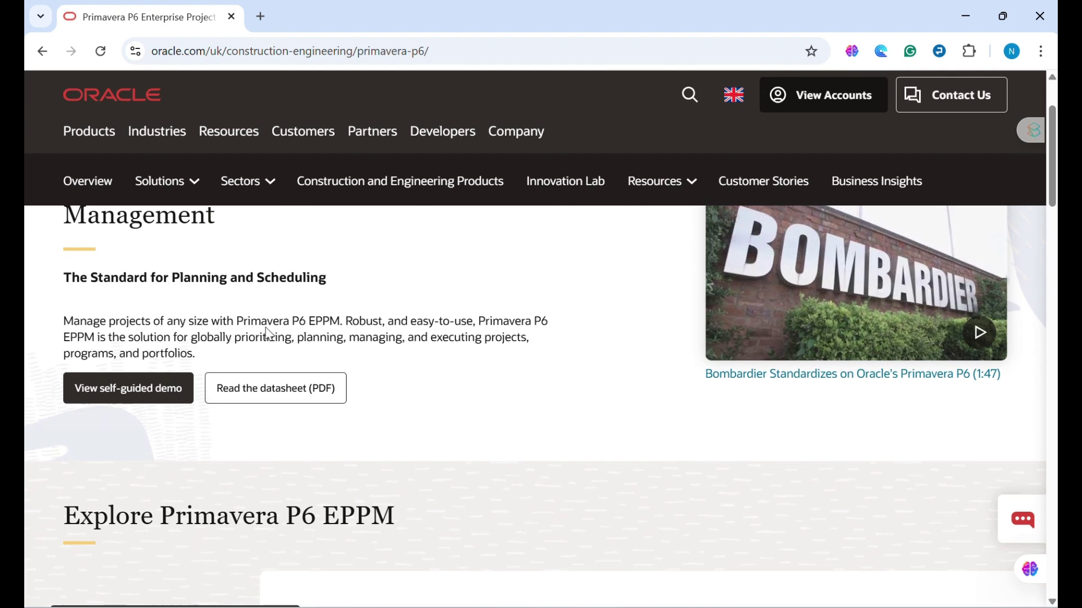
{"action": "scroll", "coordinate": [265, 327], "scroll_direction": "up", "scroll_amount": 2}
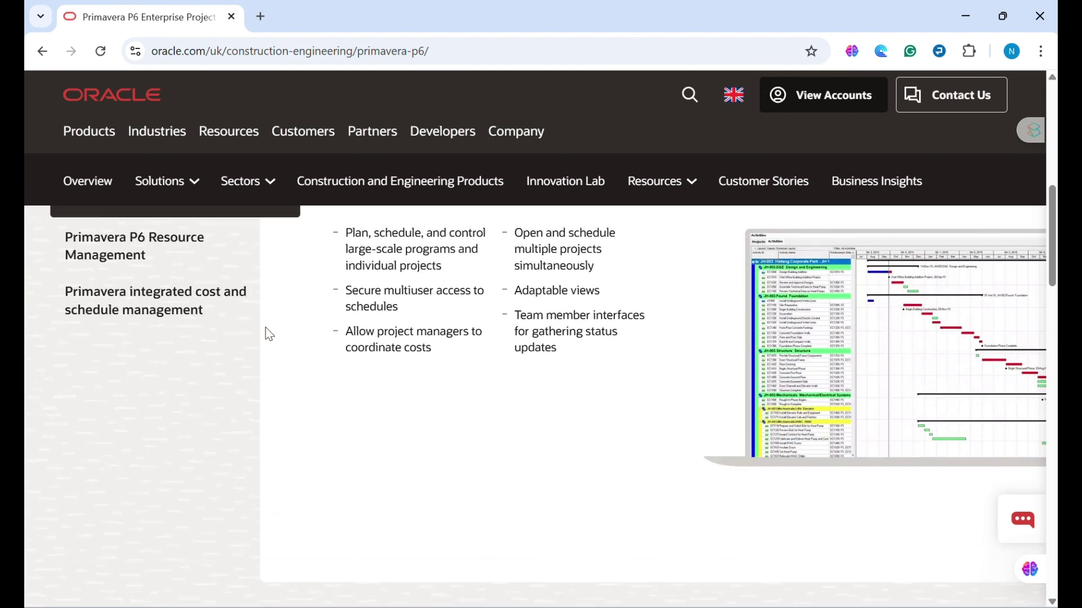
{"action": "scroll", "coordinate": [267, 332], "scroll_direction": "down", "scroll_amount": 9}
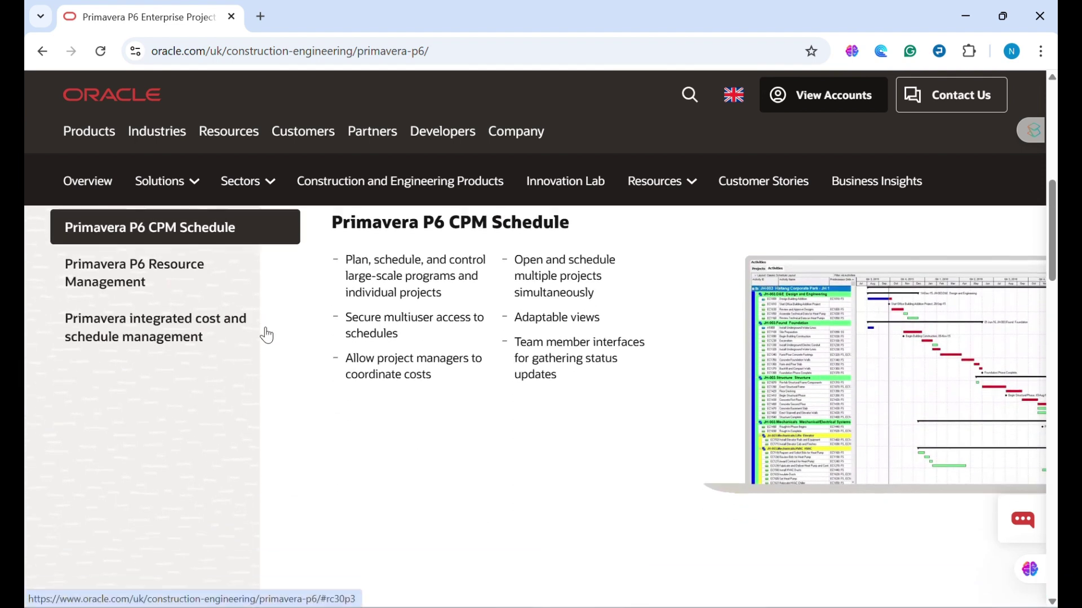
{"action": "scroll", "coordinate": [265, 327], "scroll_direction": "down", "scroll_amount": 5}
{"action": "scroll", "coordinate": [266, 327], "scroll_direction": "up", "scroll_amount": 20}
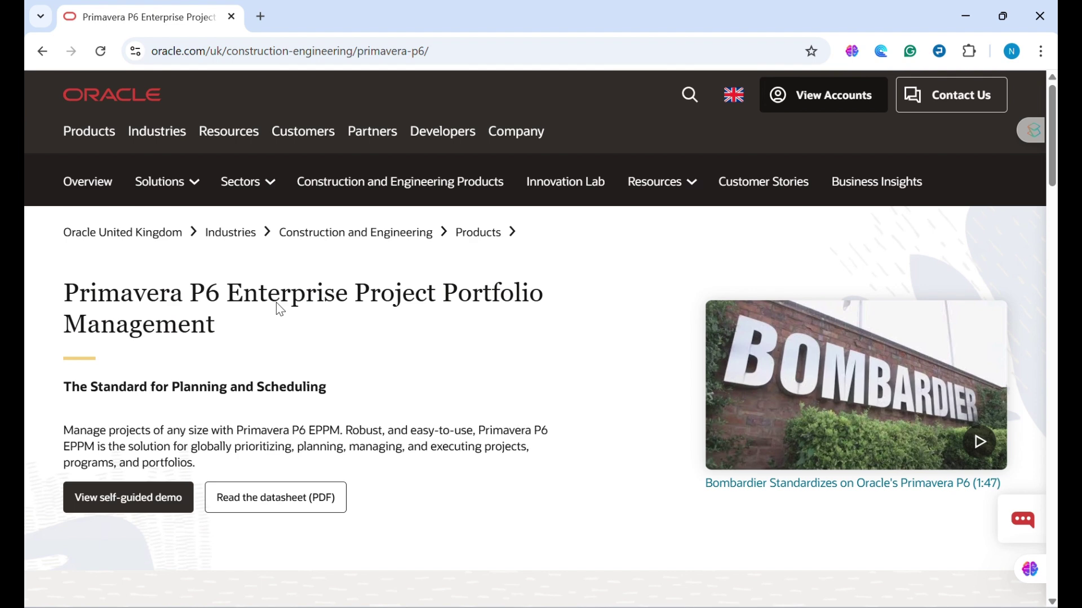
{"action": "left_click", "coordinate": [437, 184]}
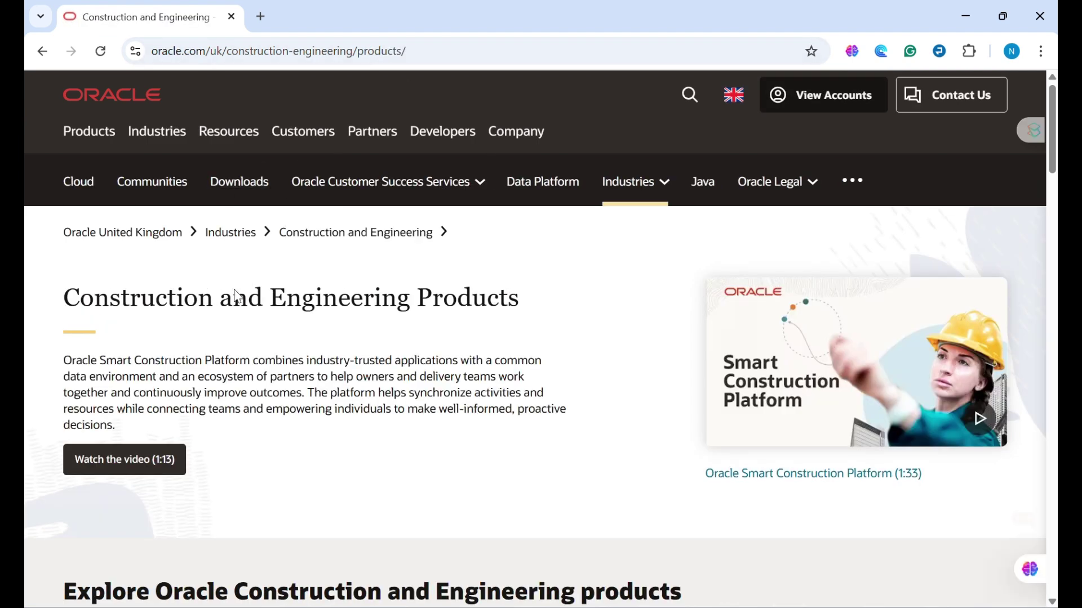
- Scroll through the Construction and Engineering Products overview page
{"action": "scroll", "coordinate": [377, 429], "scroll_direction": "down", "scroll_amount": 6}
{"action": "scroll", "coordinate": [375, 430], "scroll_direction": "down", "scroll_amount": 5}
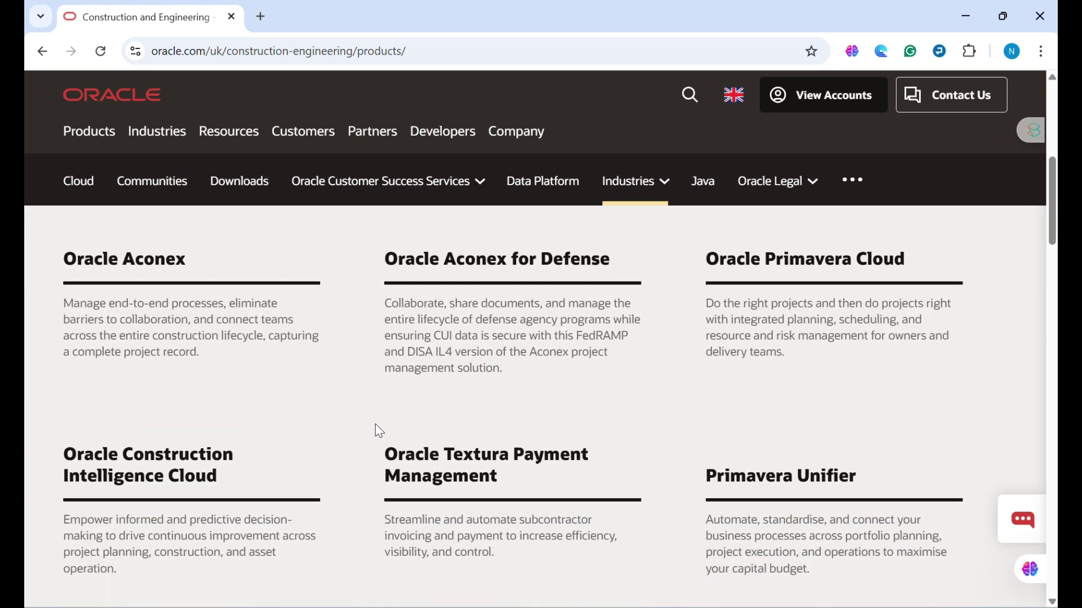
{"action": "scroll", "coordinate": [380, 432], "scroll_direction": "up", "scroll_amount": 5}
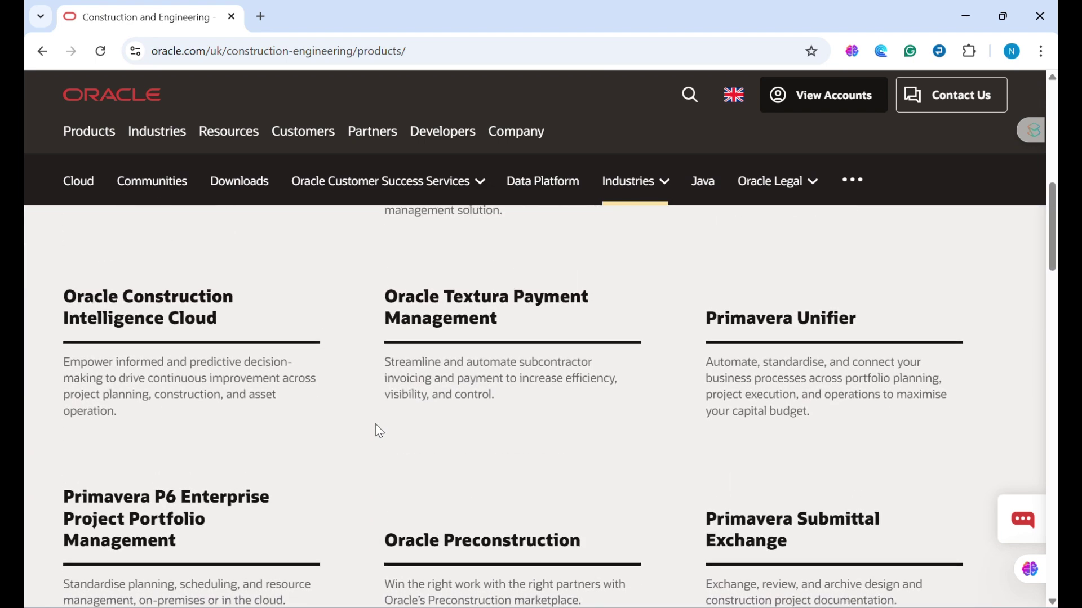
{"action": "scroll", "coordinate": [378, 431], "scroll_direction": "down", "scroll_amount": 1}
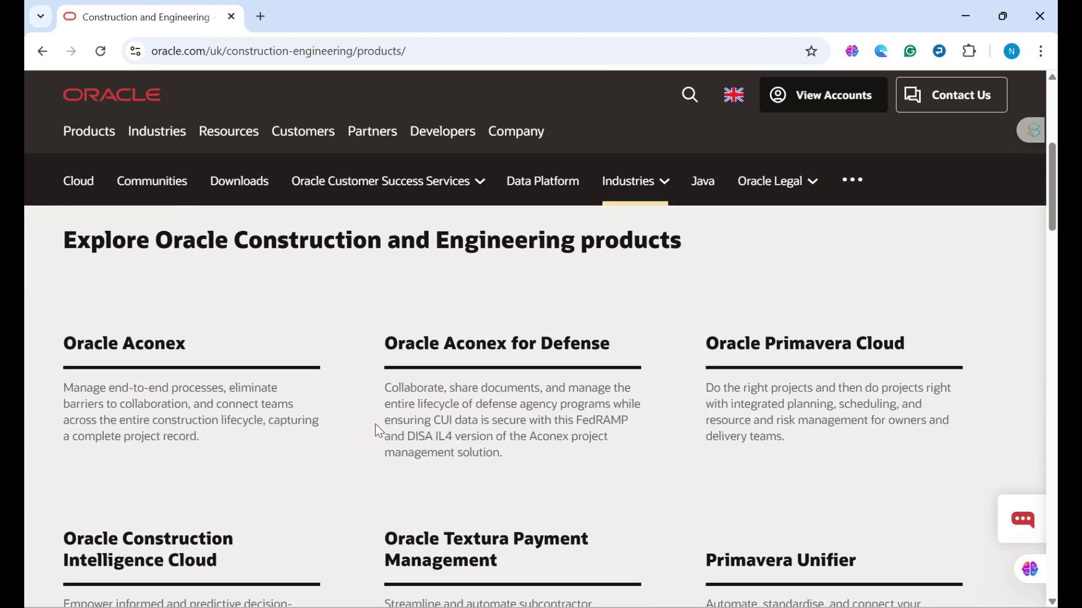
{"action": "scroll", "coordinate": [375, 425], "scroll_direction": "down", "scroll_amount": 2}
{"action": "scroll", "coordinate": [375, 425], "scroll_direction": "up", "scroll_amount": 2}
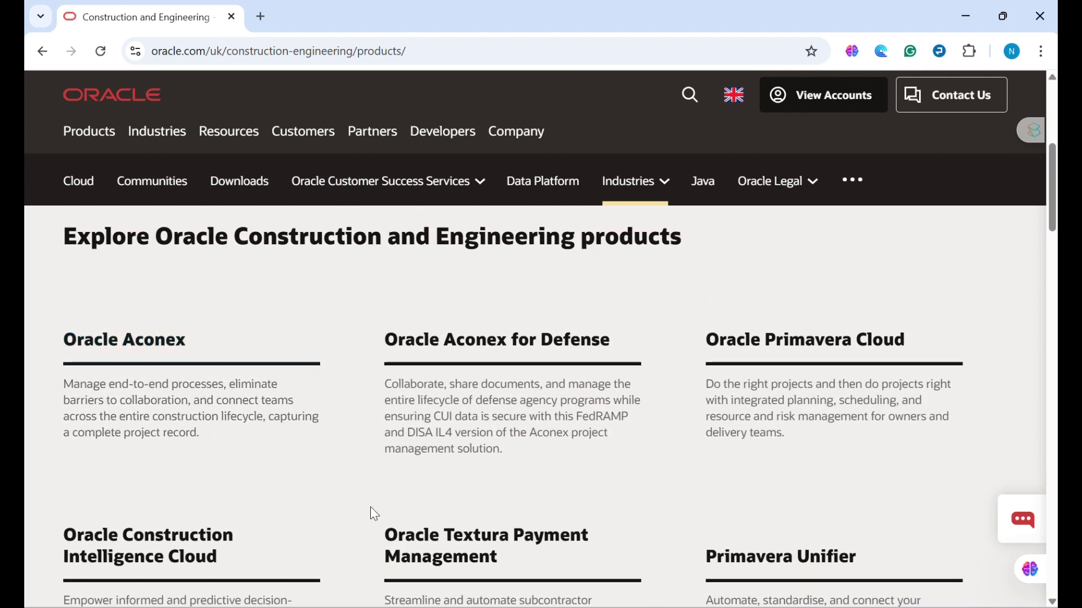
{"action": "scroll", "coordinate": [340, 316], "scroll_direction": "up", "scroll_amount": 3}
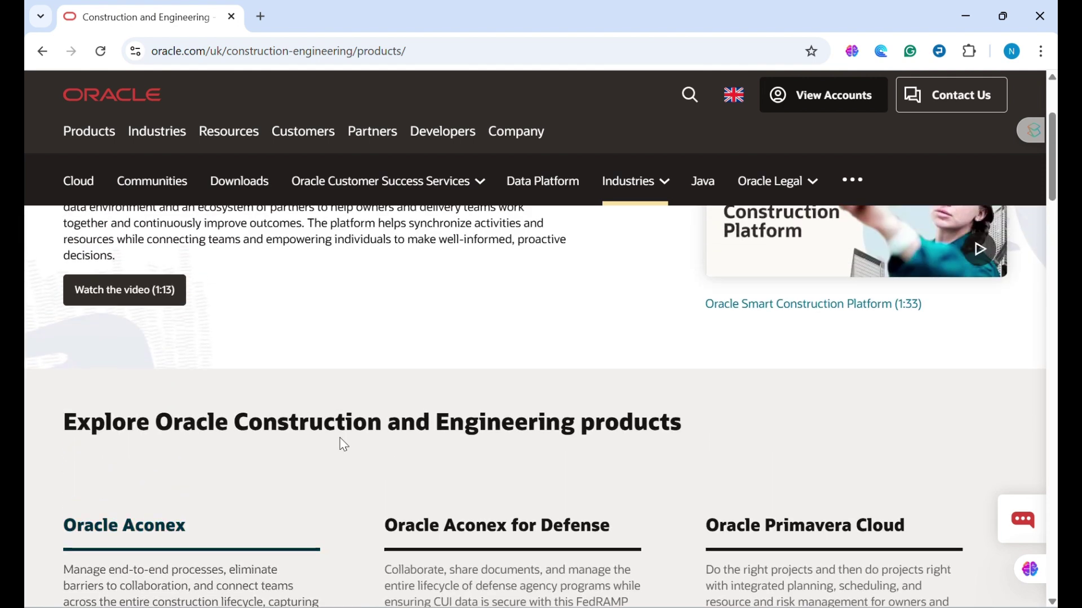
- Go to Oracle's Software Download page and open the Software Delivery Cloud site
{"action": "left_click", "coordinate": [231, 181]}
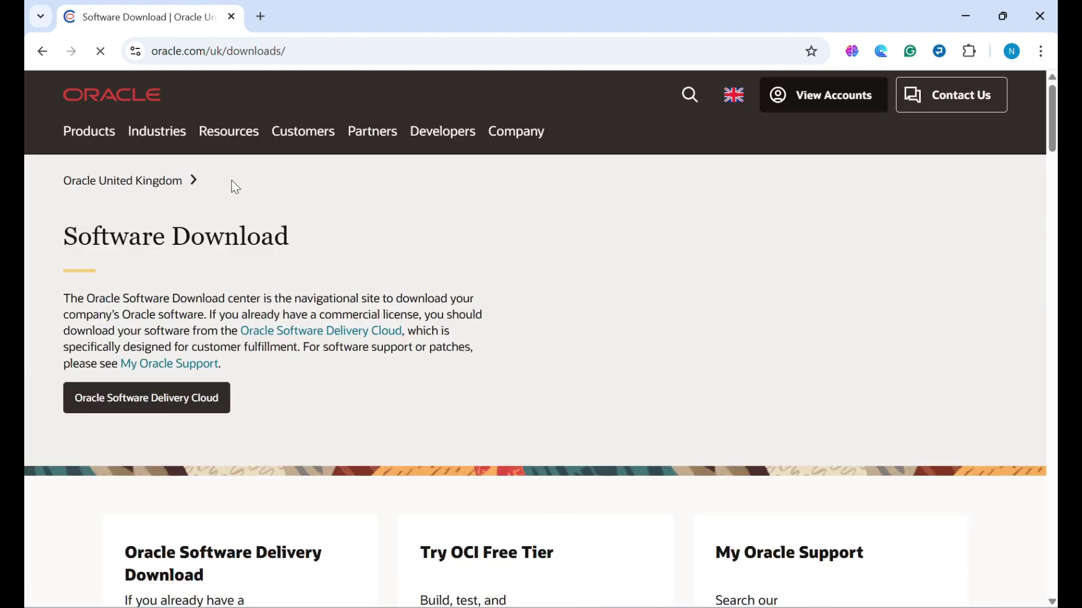
{"action": "scroll", "coordinate": [227, 328], "scroll_direction": "down", "scroll_amount": 2}
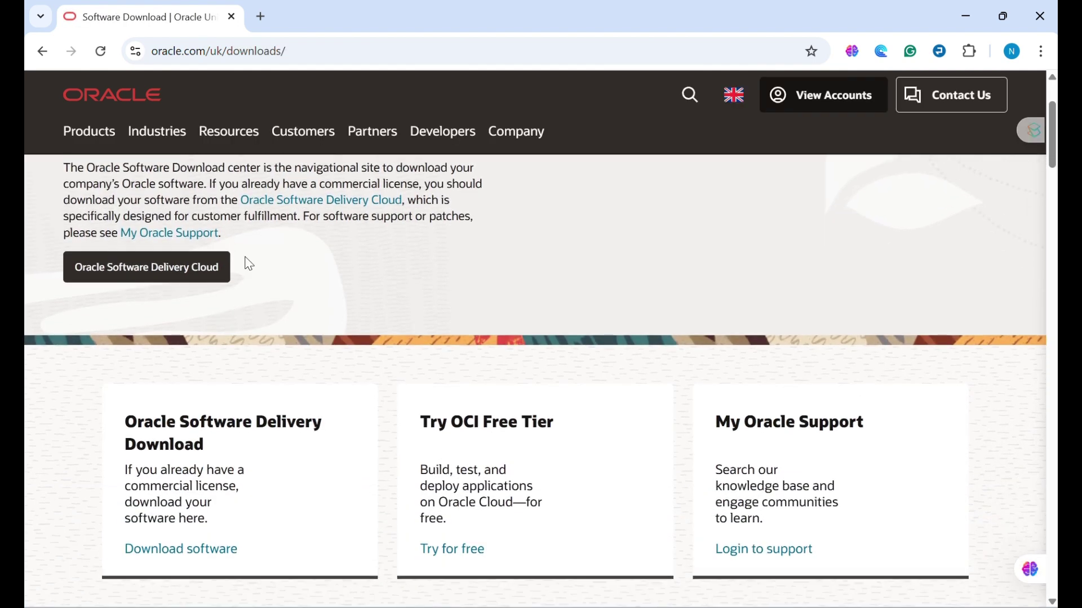
{"action": "left_click", "coordinate": [187, 551]}
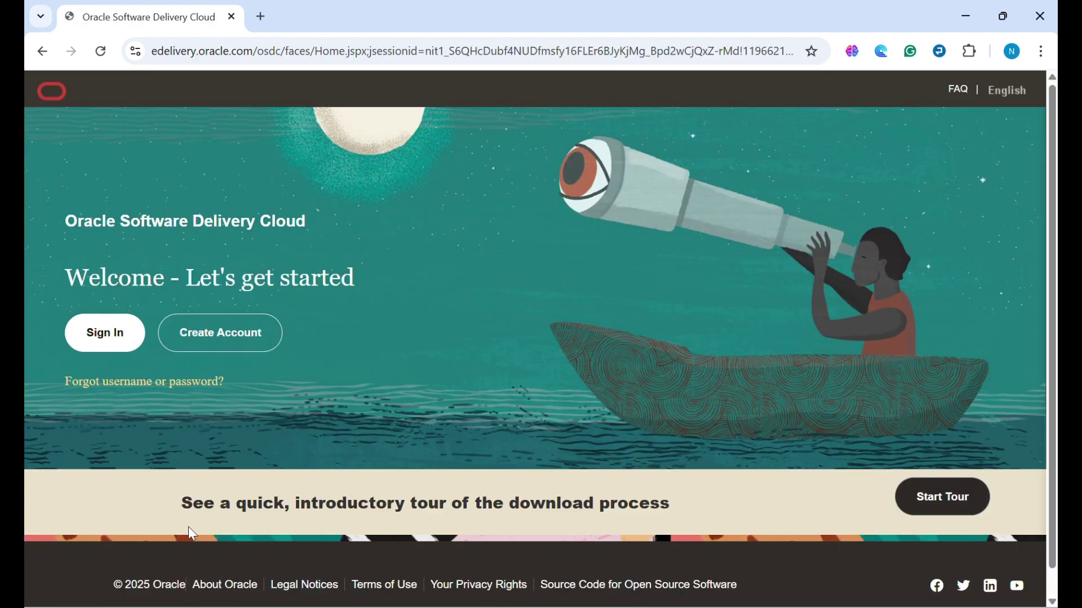
- Open the Oracle Create Account form in a new tab and switch to it
{"action": "right_click", "coordinate": [258, 346]}
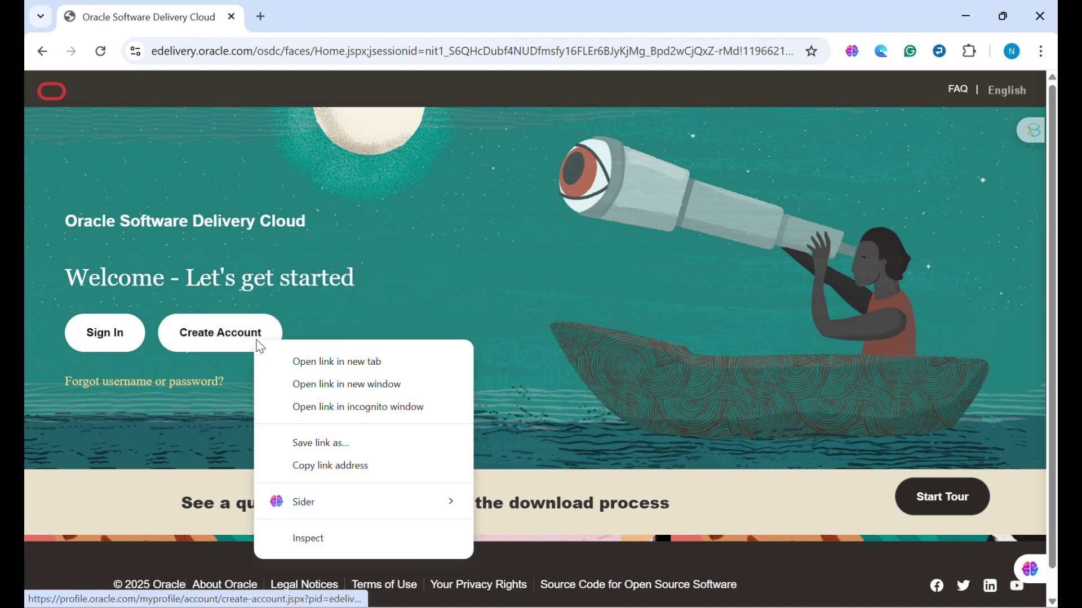
{"action": "left_click", "coordinate": [316, 363]}
{"action": "left_click", "coordinate": [336, 8]}
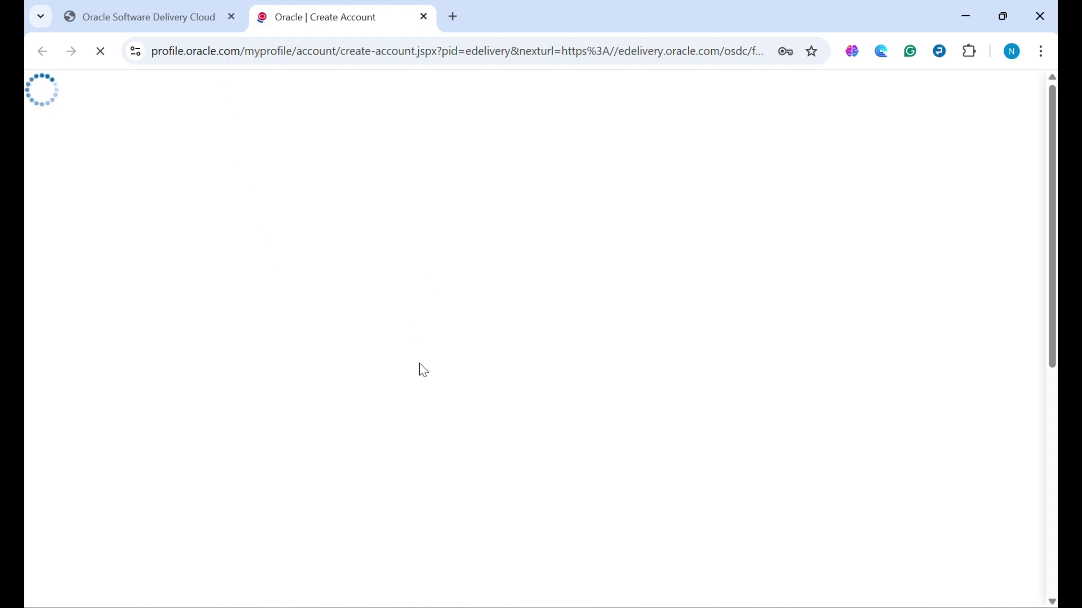
- Review the account creation form, then return to the Delivery Cloud welcome page
{"action": "scroll", "coordinate": [445, 392], "scroll_direction": "down", "scroll_amount": 3}
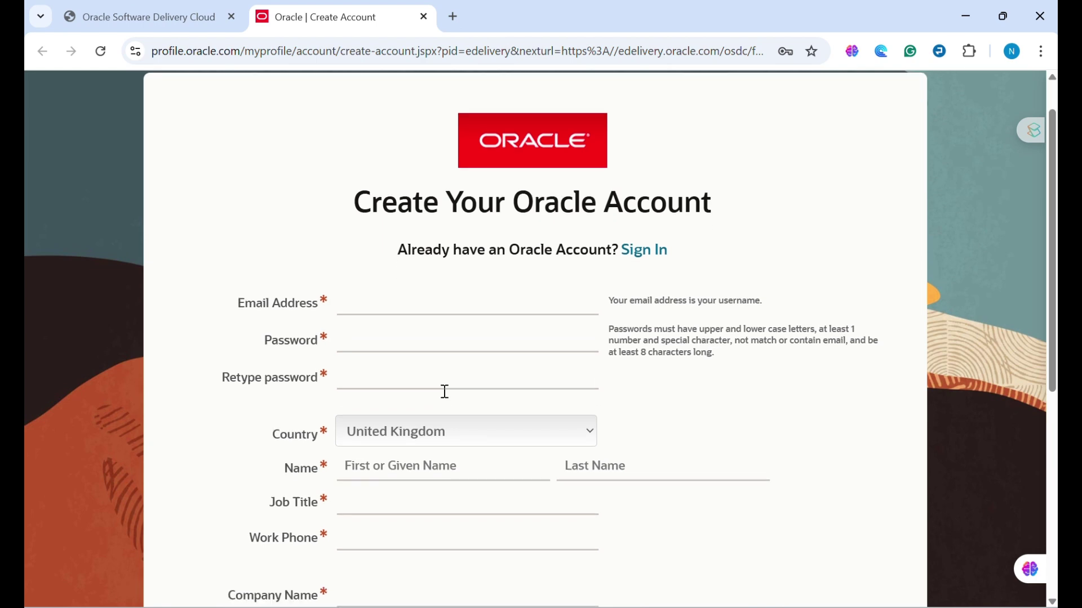
{"action": "scroll", "coordinate": [437, 267], "scroll_direction": "down", "scroll_amount": 4}
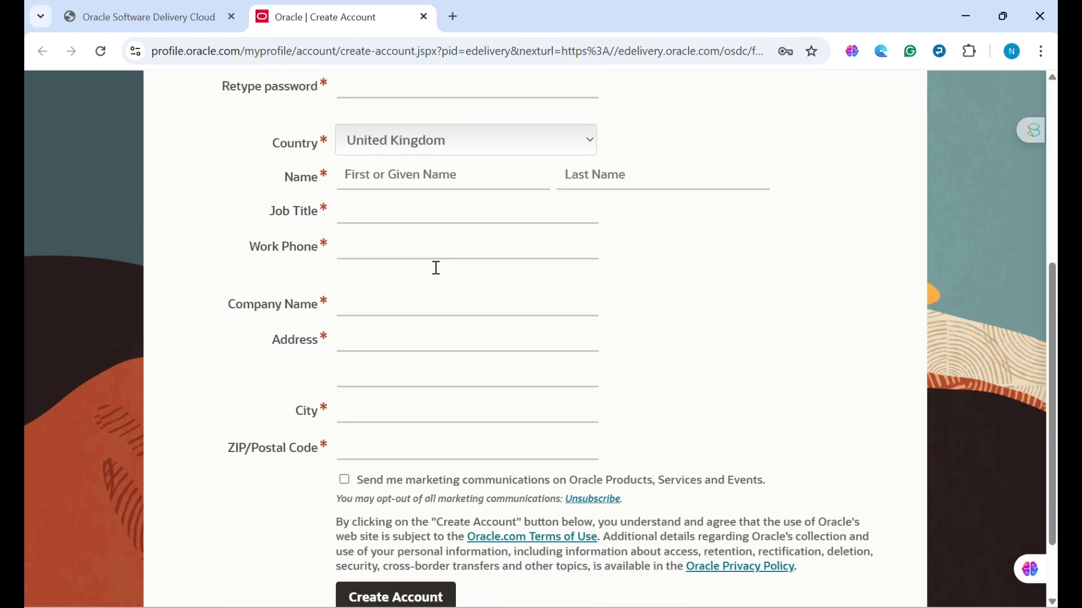
{"action": "scroll", "coordinate": [436, 268], "scroll_direction": "up", "scroll_amount": 2}
{"action": "scroll", "coordinate": [436, 267], "scroll_direction": "down", "scroll_amount": 2}
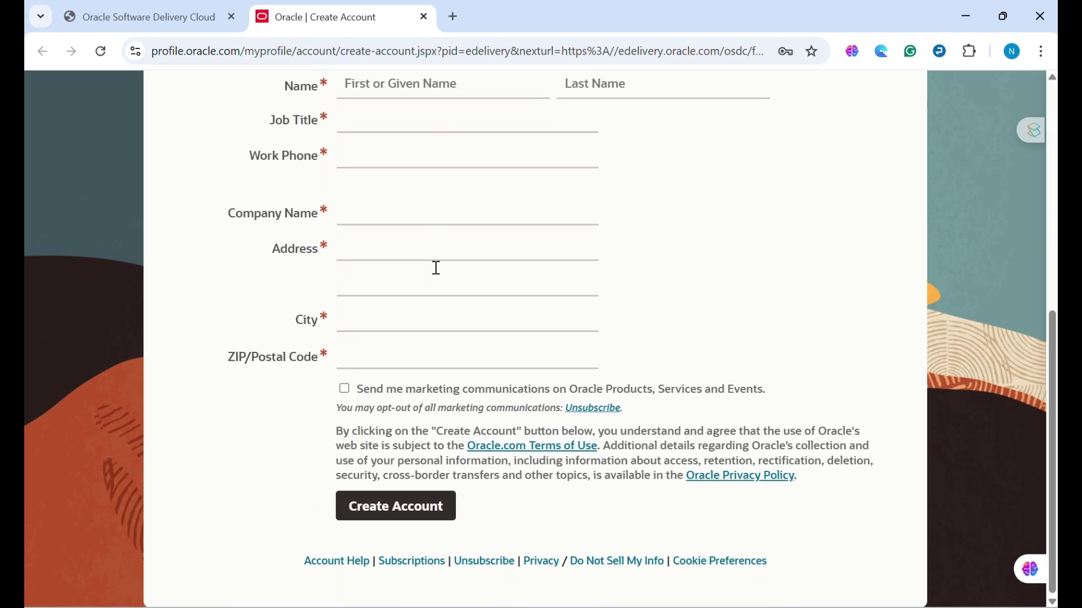
{"action": "scroll", "coordinate": [437, 267], "scroll_direction": "up", "scroll_amount": 4}
{"action": "scroll", "coordinate": [437, 268], "scroll_direction": "up", "scroll_amount": 1}
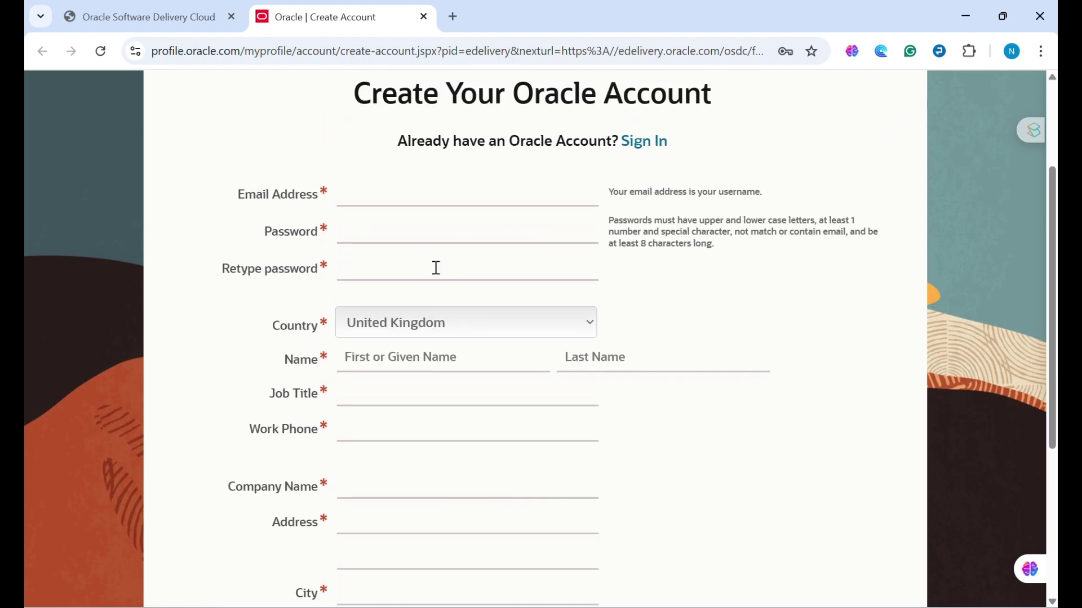
{"action": "scroll", "coordinate": [436, 267], "scroll_direction": "down", "scroll_amount": 2}
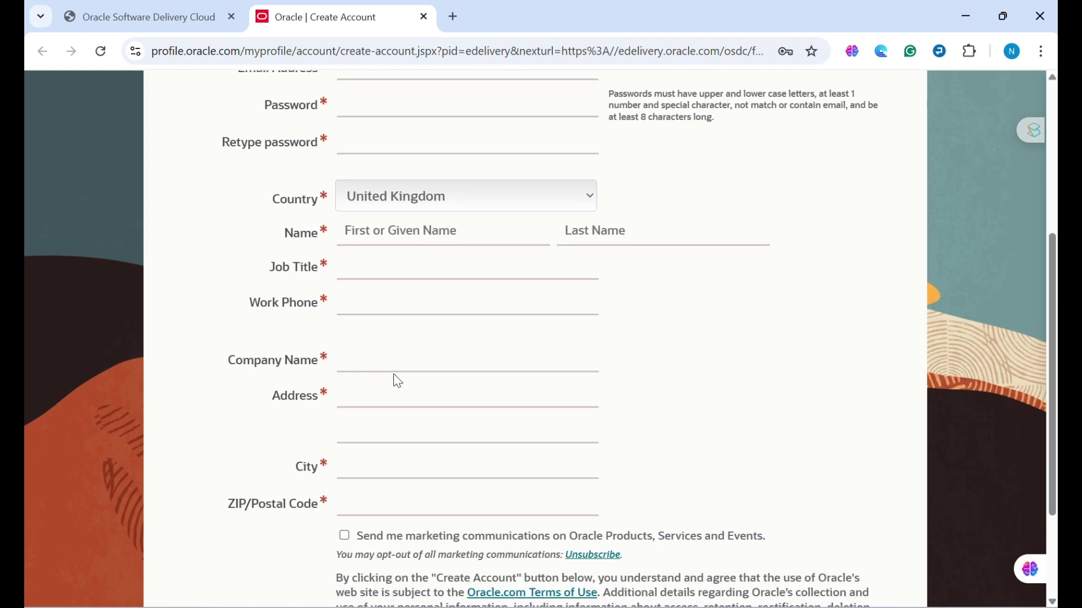
{"action": "scroll", "coordinate": [398, 381], "scroll_direction": "down", "scroll_amount": 1}
{"action": "scroll", "coordinate": [397, 381], "scroll_direction": "up", "scroll_amount": 2}
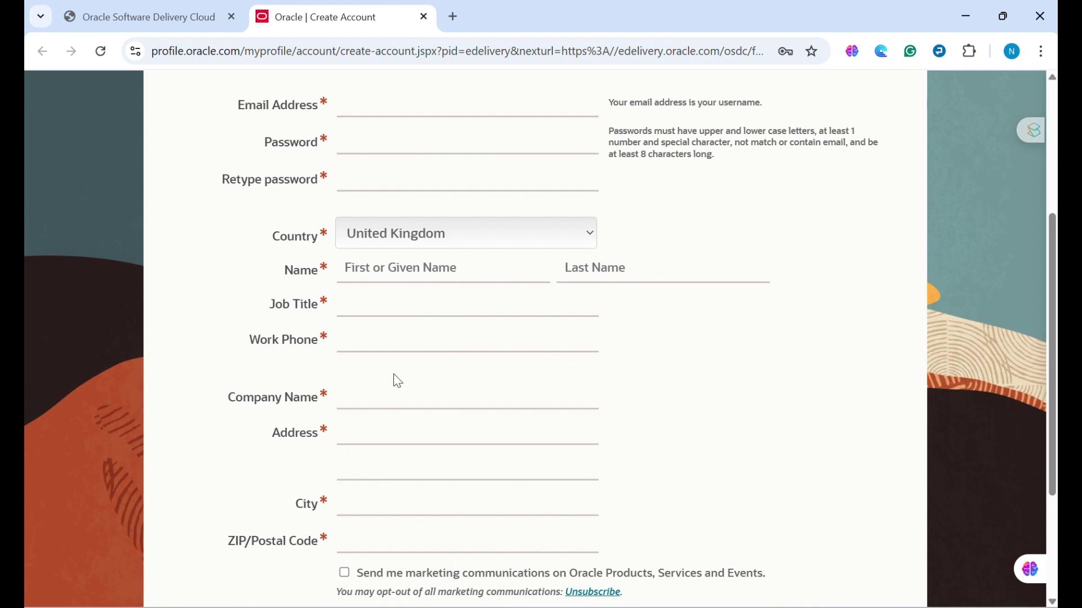
{"action": "scroll", "coordinate": [396, 377], "scroll_direction": "down", "scroll_amount": 2}
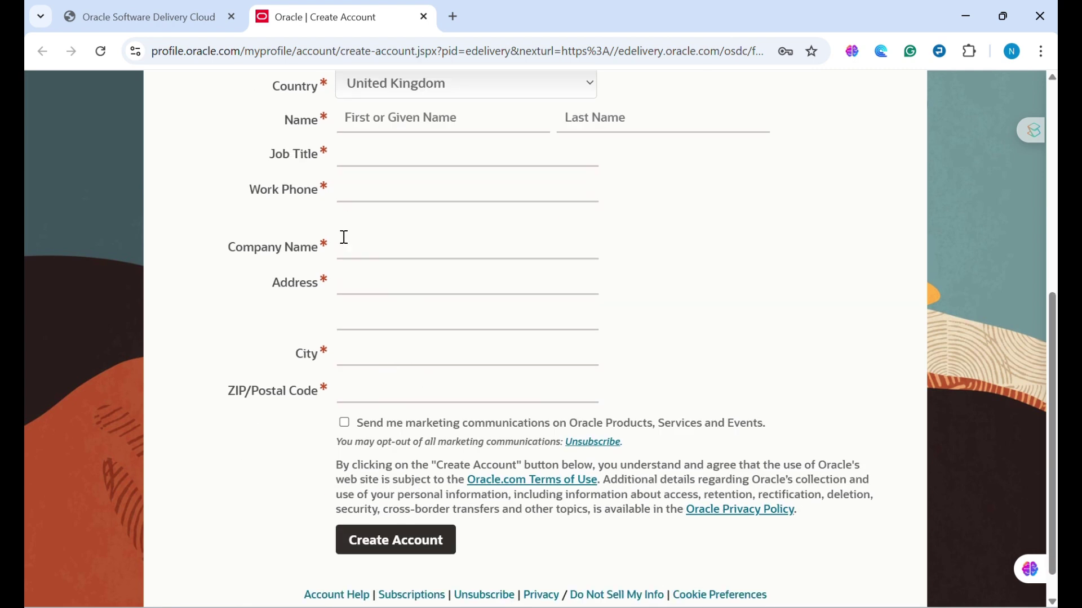
{"action": "left_click", "coordinate": [178, 19]}
- Sign in to Oracle using the saved account's username and password from Chrome autofill
{"action": "left_click", "coordinate": [126, 339]}
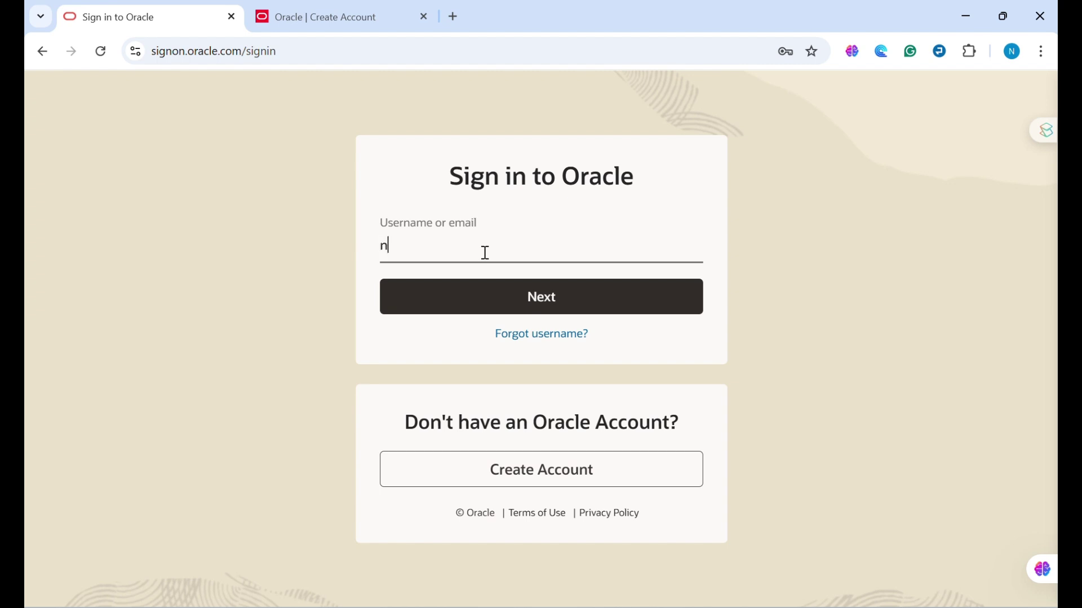
{"action": "type", "text": "ir"}
{"action": "left_click", "coordinate": [519, 291]}
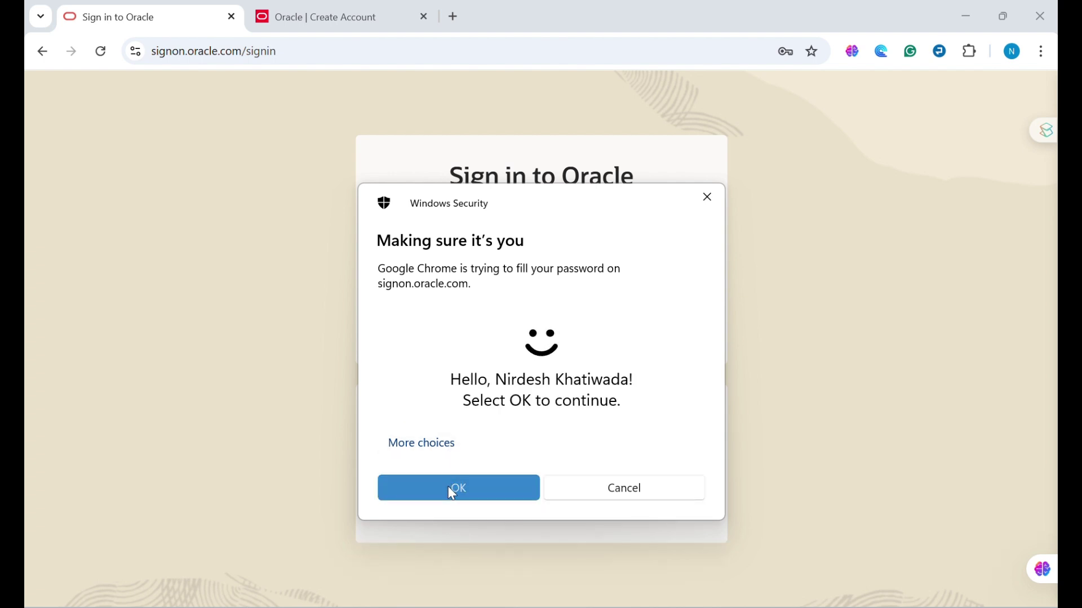
{"action": "left_click", "coordinate": [452, 491]}
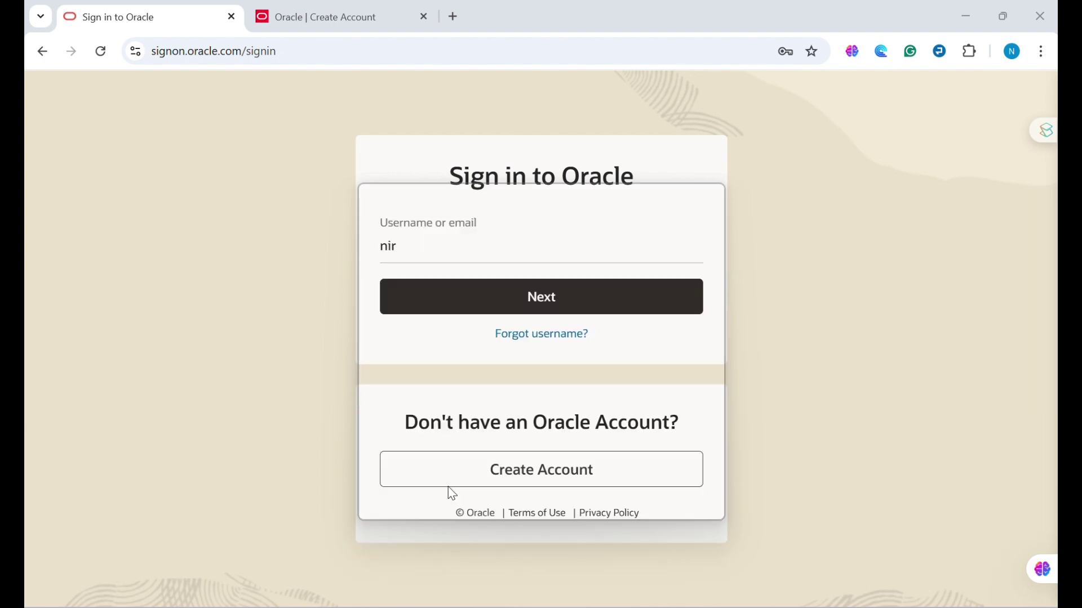
{"action": "left_click", "coordinate": [555, 294]}
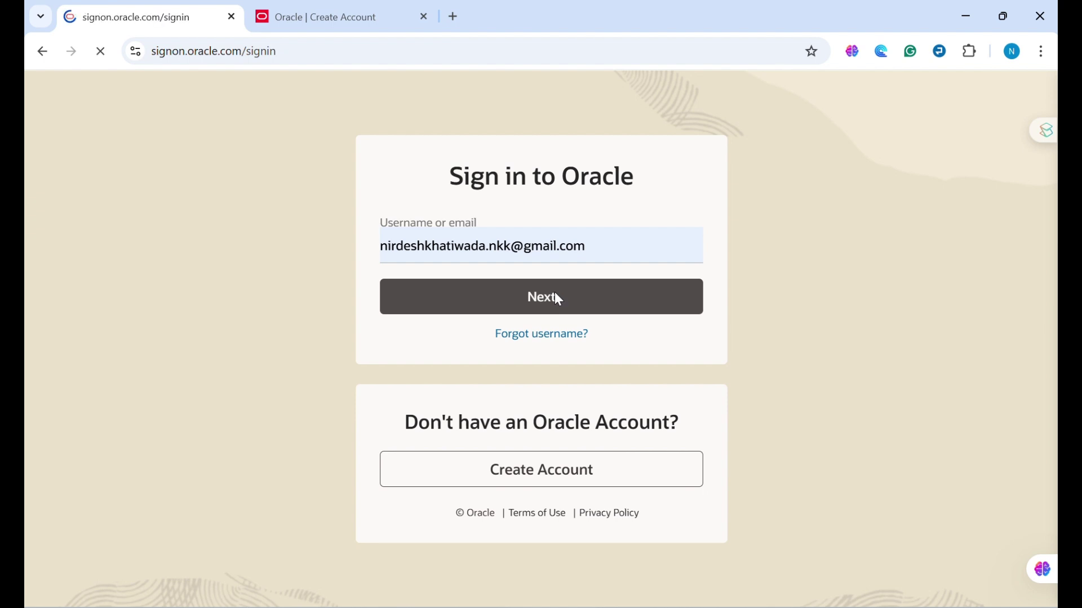
{"action": "left_click", "coordinate": [487, 225]}
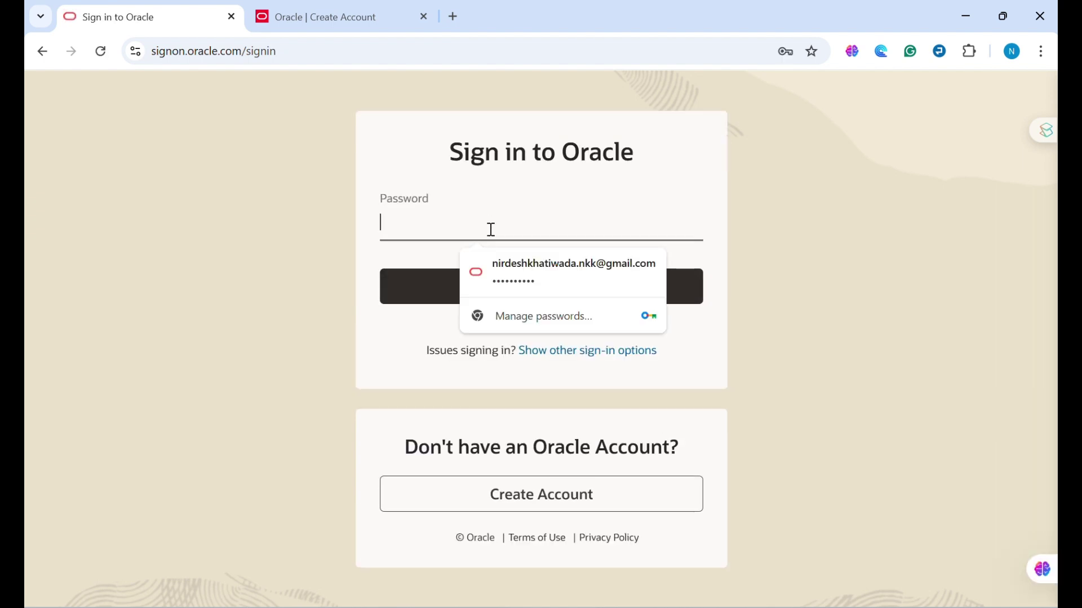
{"action": "left_click", "coordinate": [503, 270]}
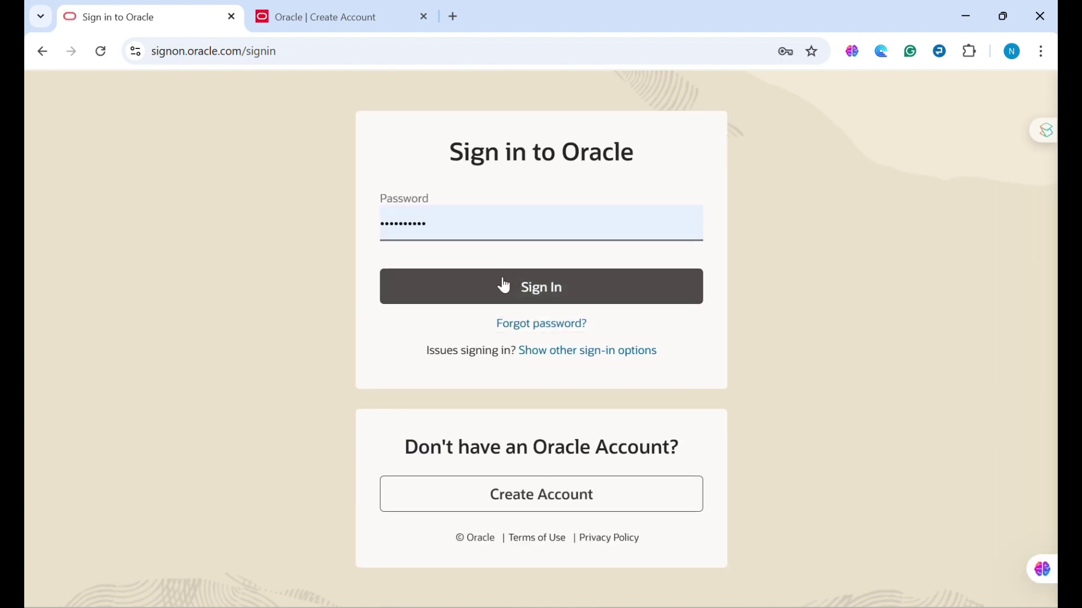
{"action": "left_click", "coordinate": [516, 289]}
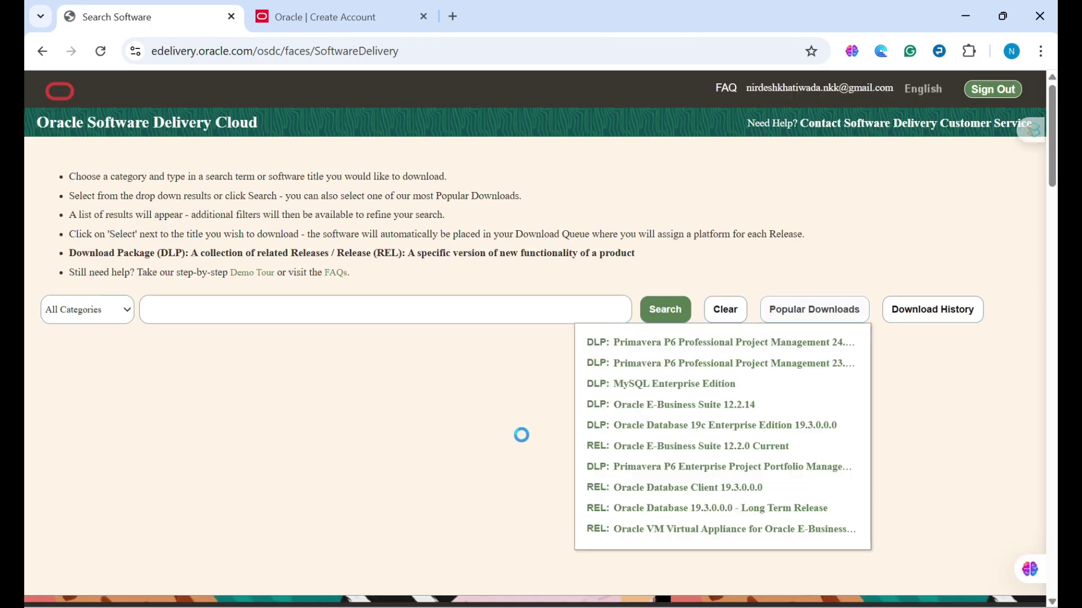
- Search 'primavera p6', add Primavera P6 Professional Project Management 24.12.0.0.0 to the queue, and view it
{"action": "left_click", "coordinate": [416, 321]}
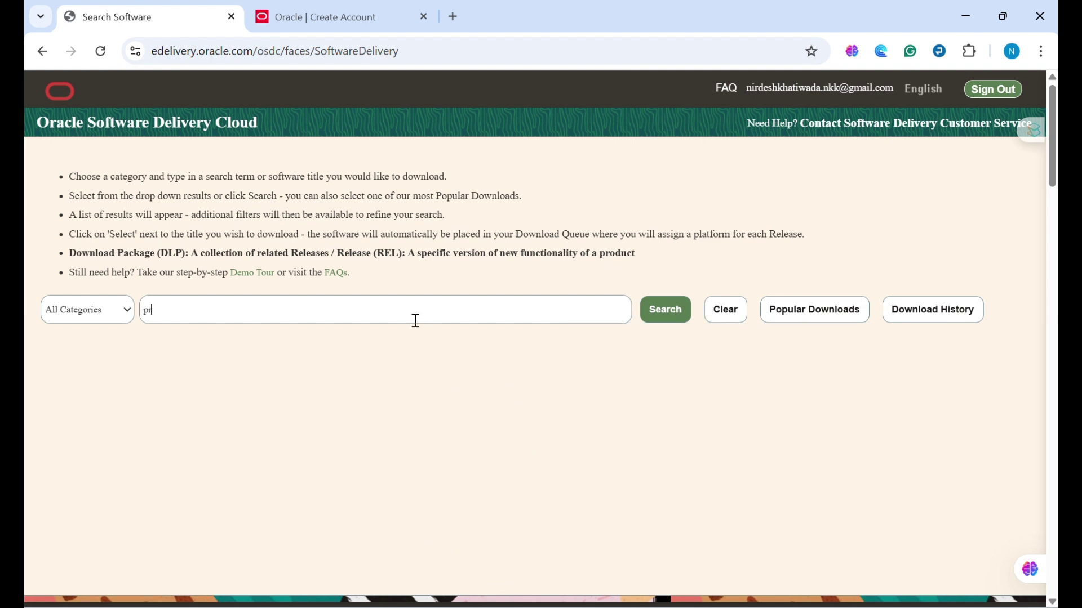
{"action": "type", "text": "primavera "}
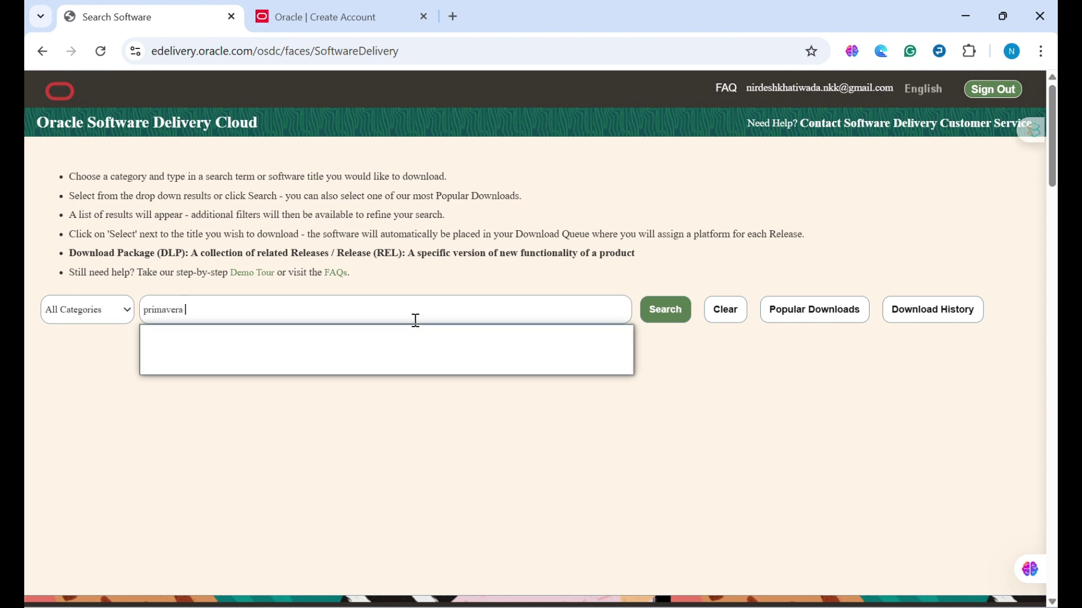
{"action": "type", "text": "p6"}
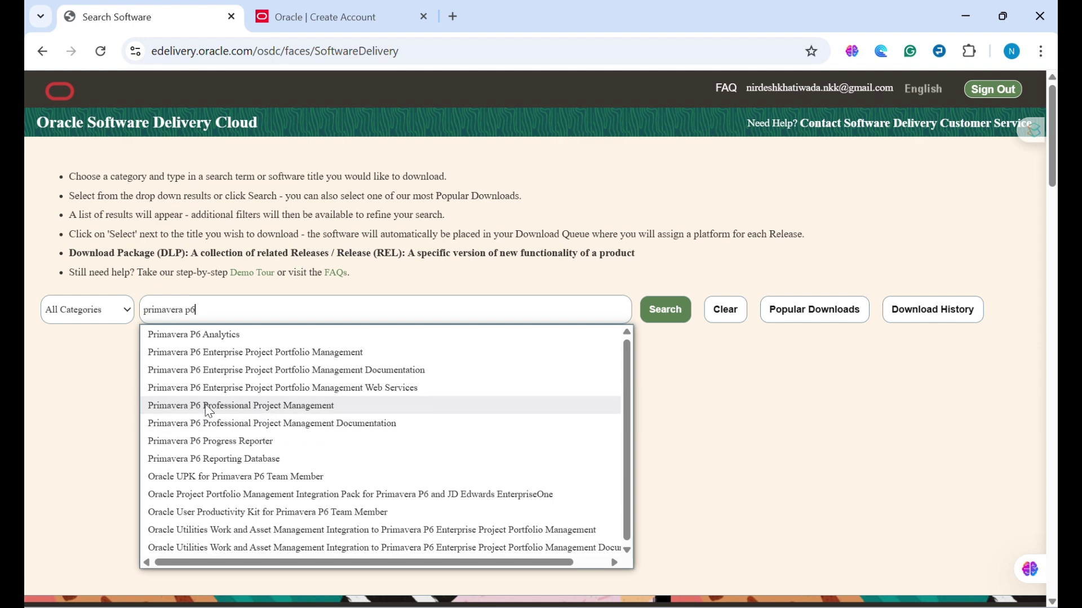
{"action": "left_click", "coordinate": [296, 406]}
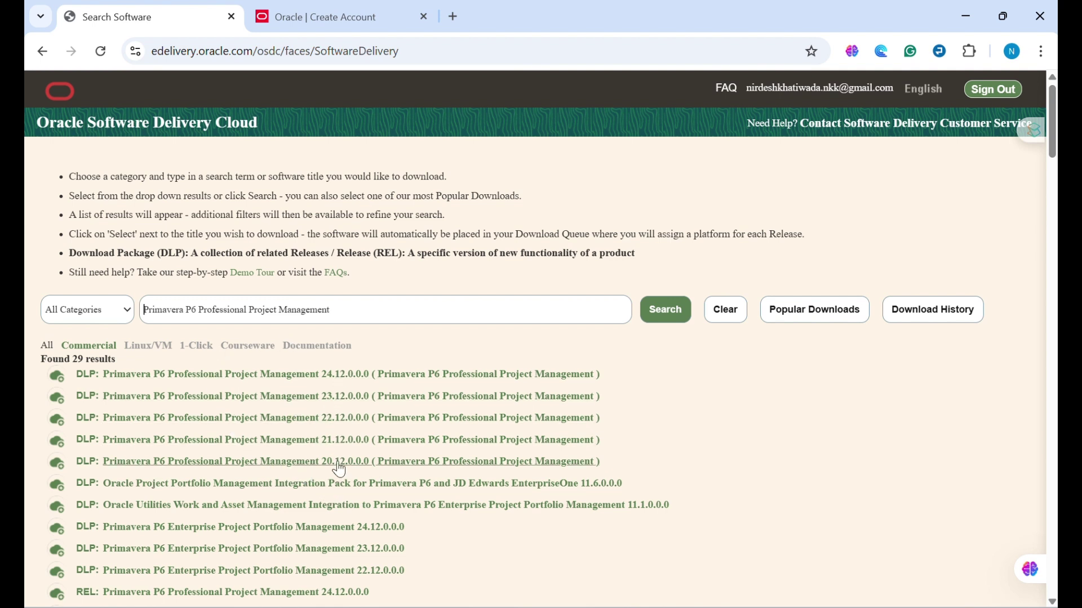
{"action": "left_click", "coordinate": [354, 378]}
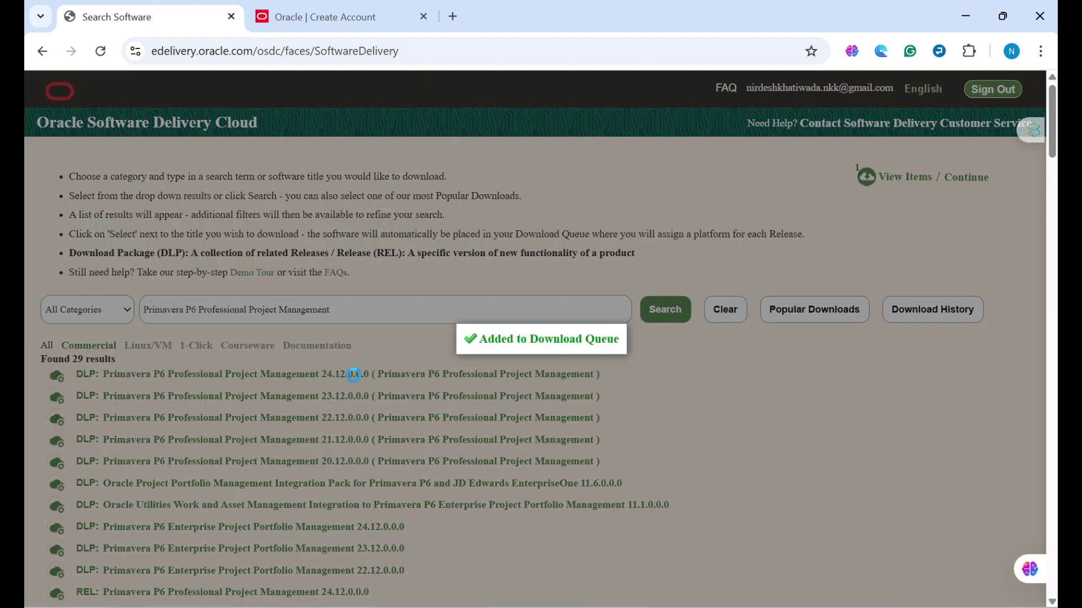
{"action": "scroll", "coordinate": [414, 305], "scroll_direction": "down", "scroll_amount": 5}
{"action": "scroll", "coordinate": [415, 306], "scroll_direction": "up", "scroll_amount": 5}
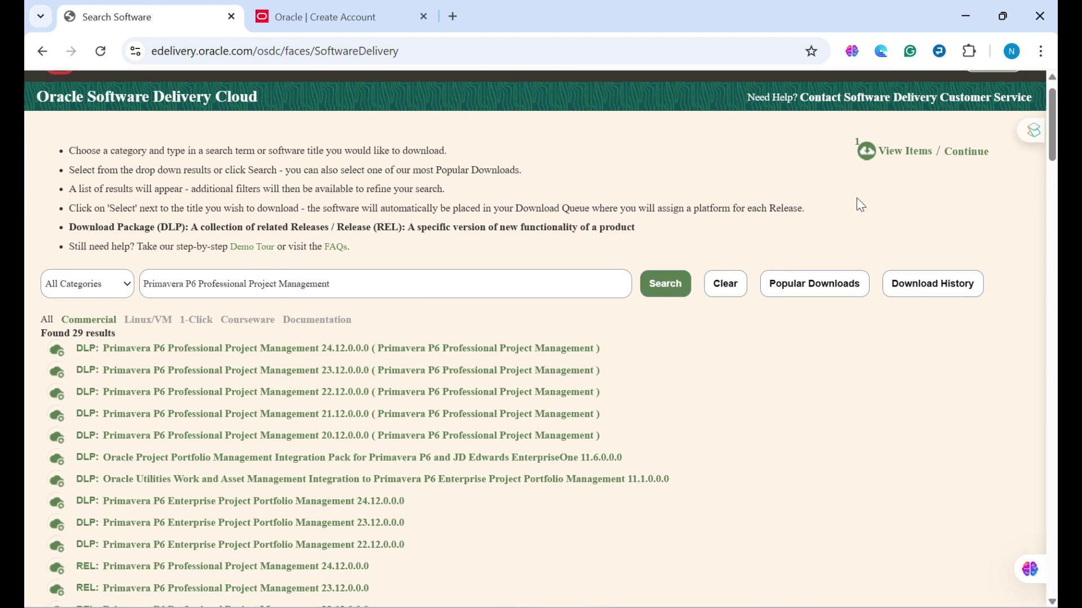
{"action": "left_click", "coordinate": [890, 157]}
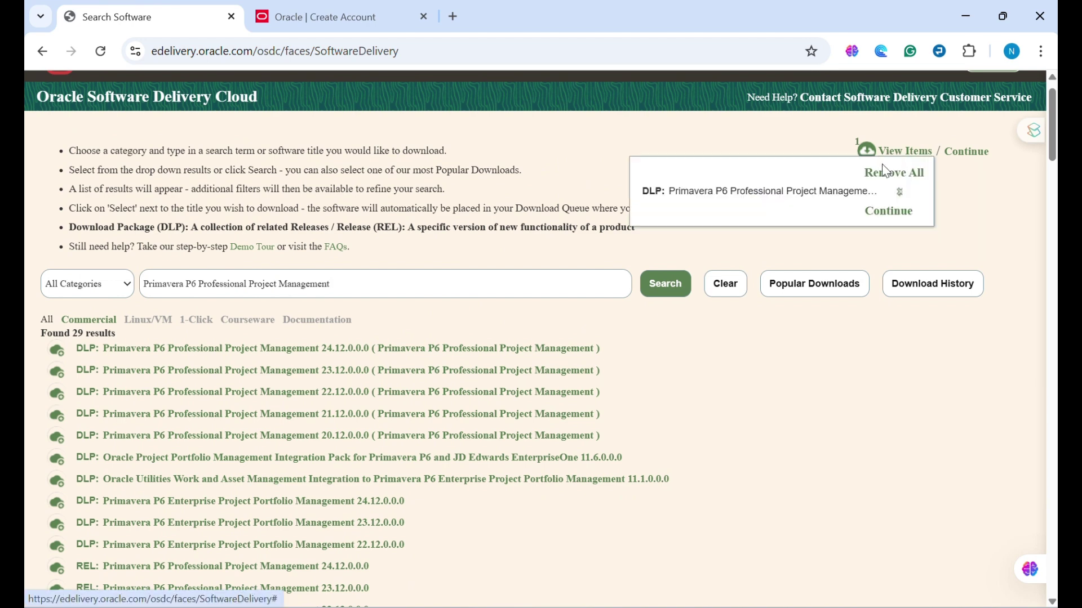
- Keep only the P6 Professional 24.12.0.0.0 release in the queue, dropping its documentation
{"action": "left_click", "coordinate": [891, 213]}
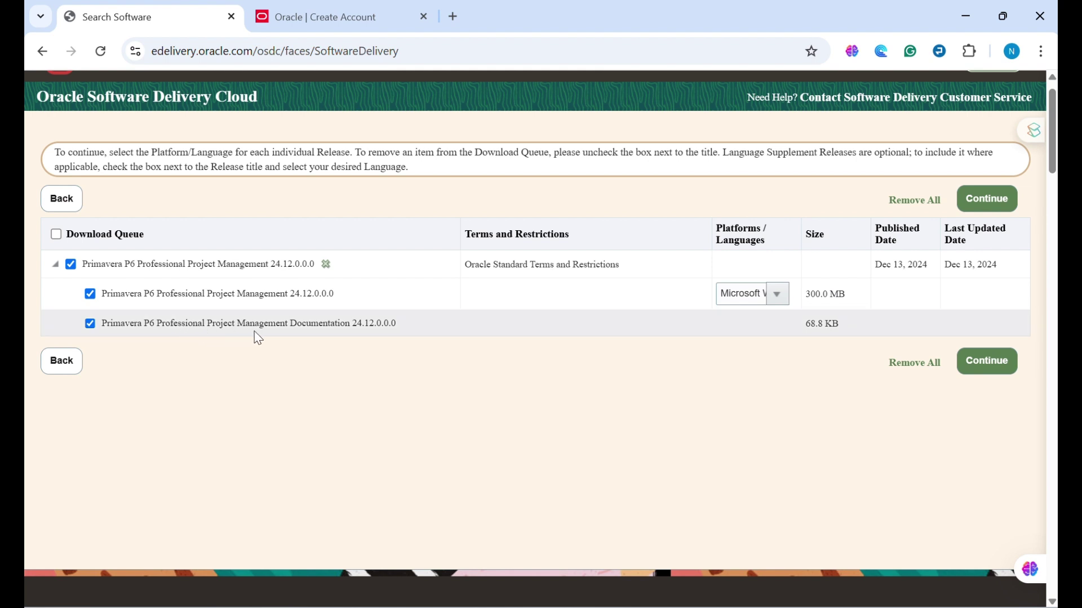
{"action": "left_click", "coordinate": [91, 324]}
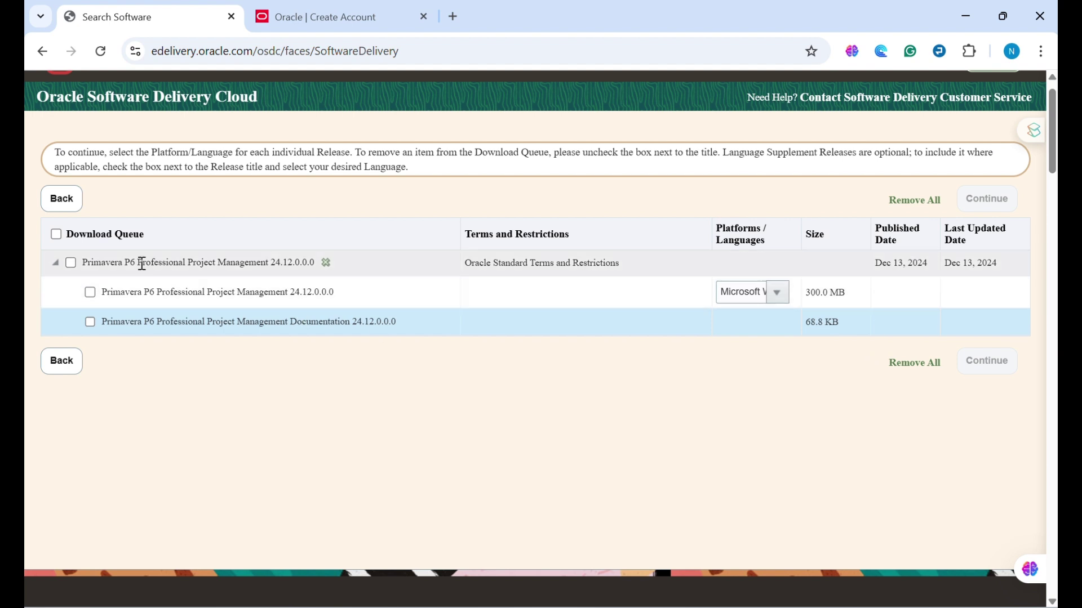
{"action": "left_click", "coordinate": [91, 292]}
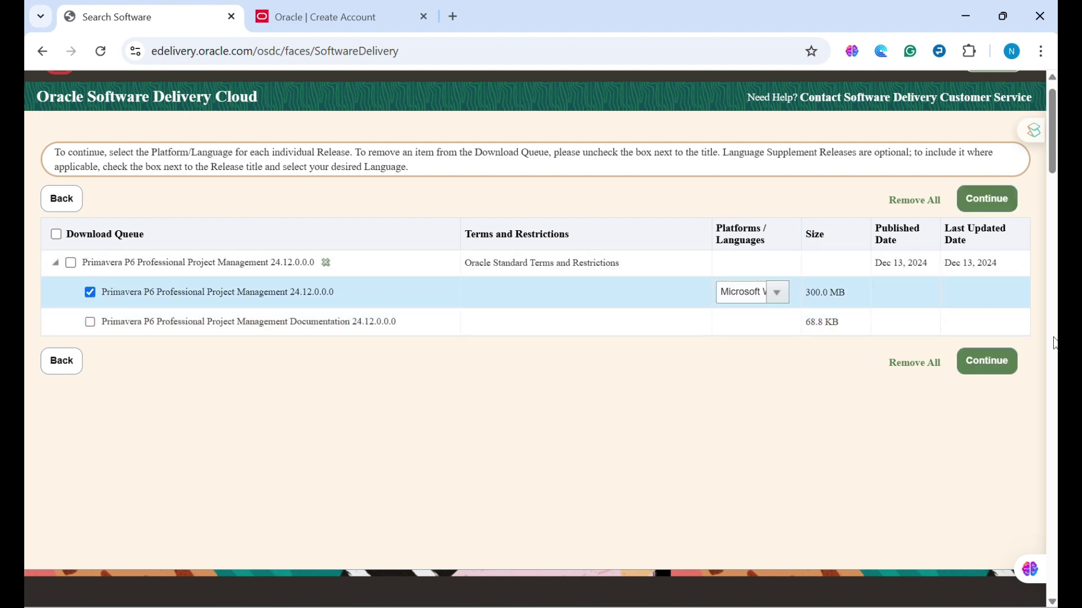
{"action": "left_click", "coordinate": [985, 196]}
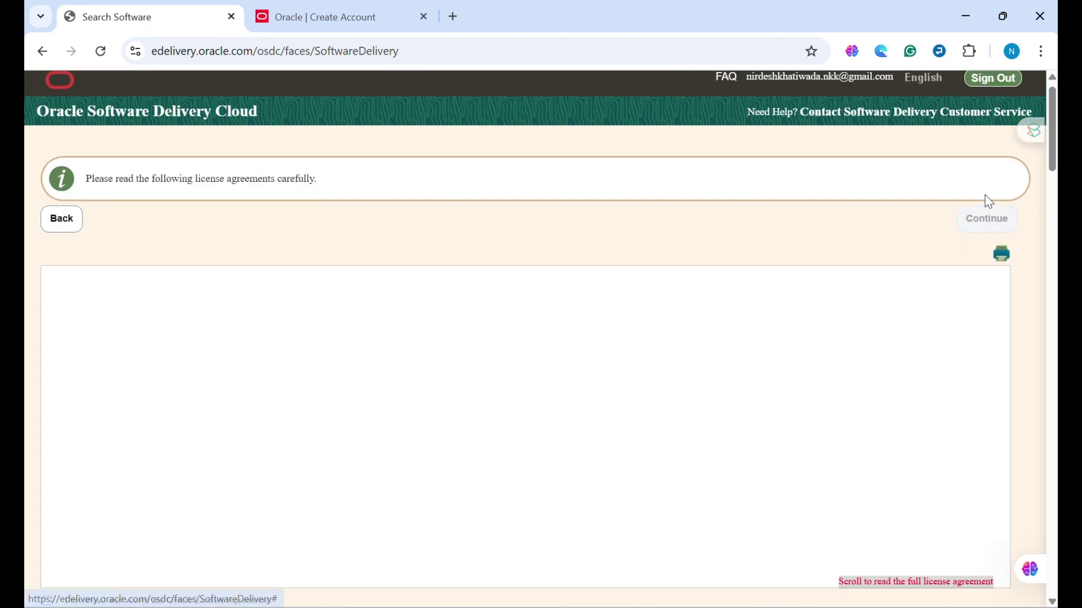
- Accept the Oracle License Agreement to list the three zip files totaling 300.0 MB
{"action": "scroll", "coordinate": [754, 375], "scroll_direction": "down", "scroll_amount": 4}
{"action": "scroll", "coordinate": [755, 375], "scroll_direction": "down", "scroll_amount": 20}
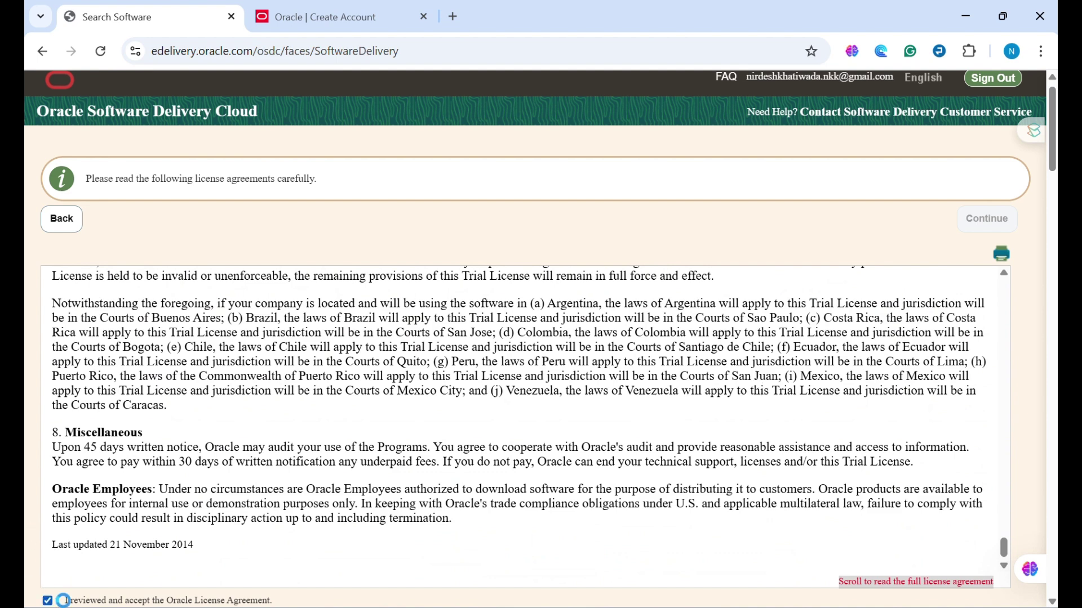
{"action": "left_click", "coordinate": [1051, 307]}
{"action": "left_click", "coordinate": [987, 167]}
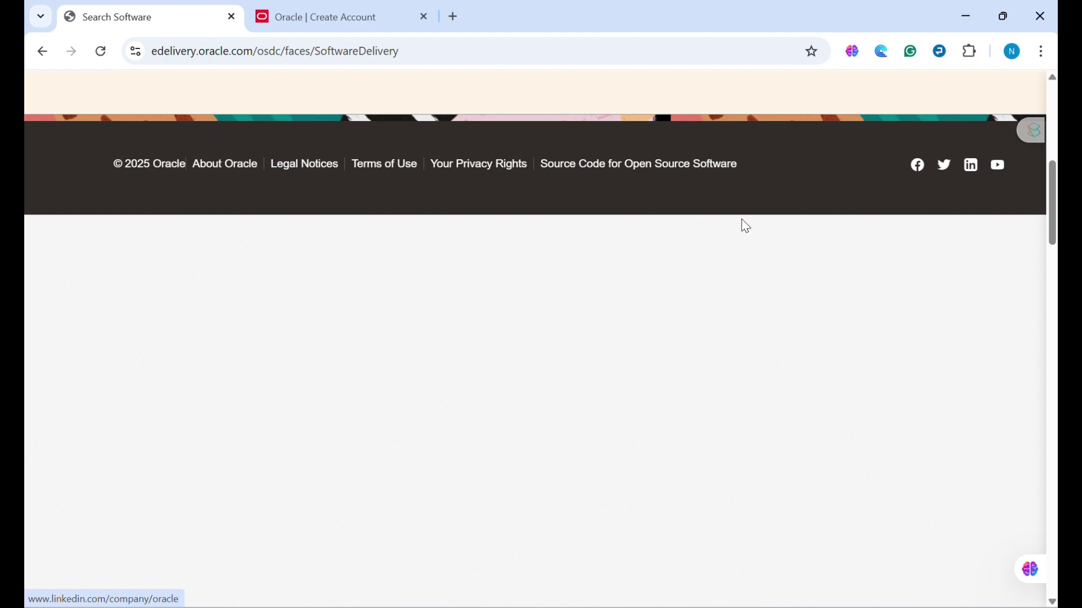
{"action": "scroll", "coordinate": [745, 225], "scroll_direction": "up", "scroll_amount": 4}
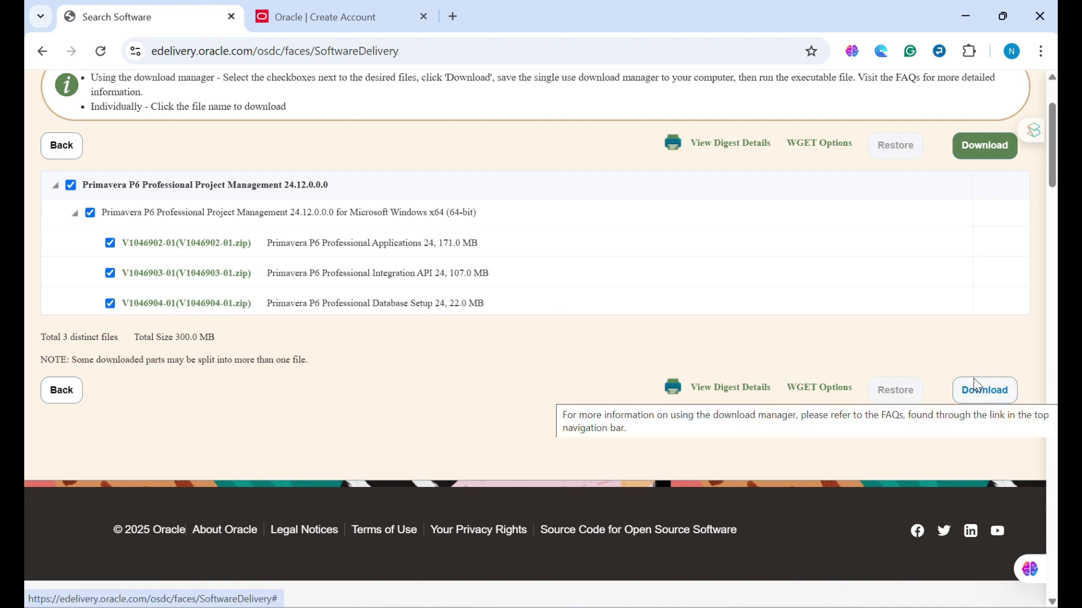
- Run Oracle_SSN_DLM_03070857.exe from Chrome's downloads into Downloads, and close it after its loading error
{"action": "left_click", "coordinate": [1043, 47]}
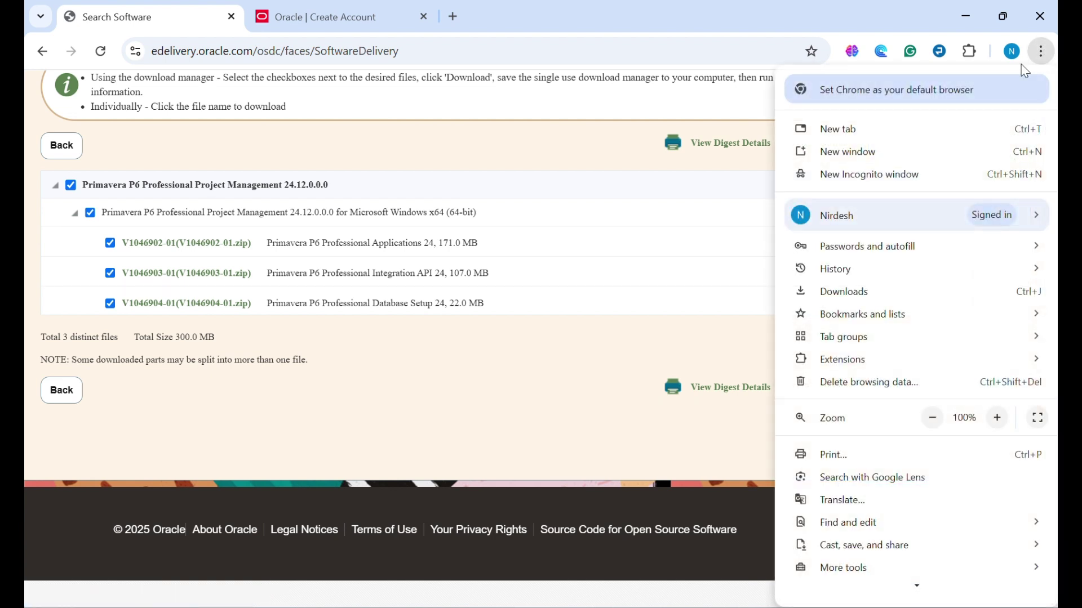
{"action": "left_click", "coordinate": [855, 294]}
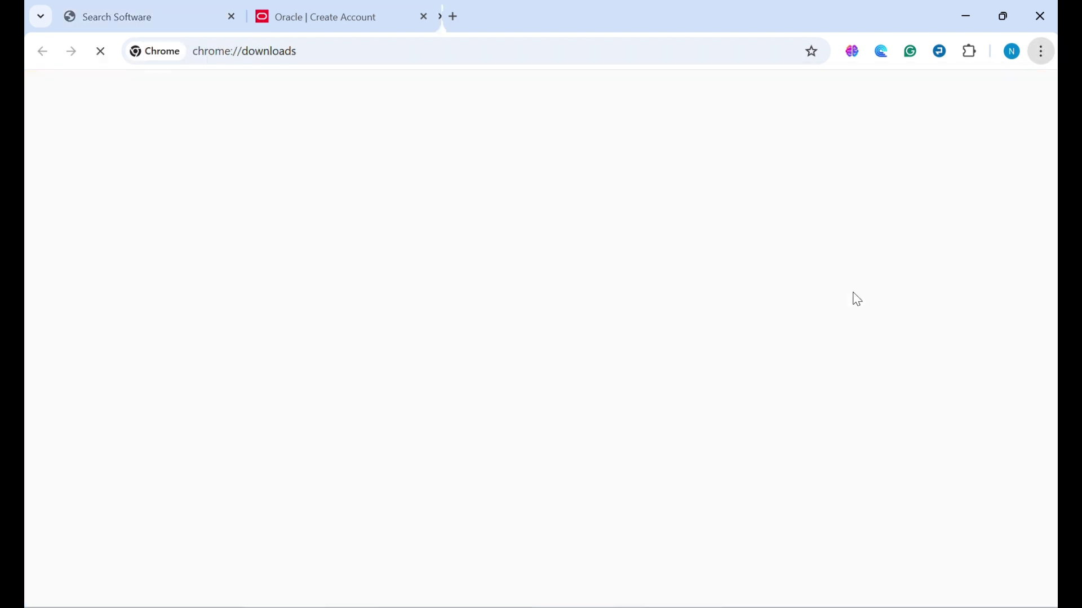
{"action": "scroll", "coordinate": [405, 347], "scroll_direction": "down", "scroll_amount": 1}
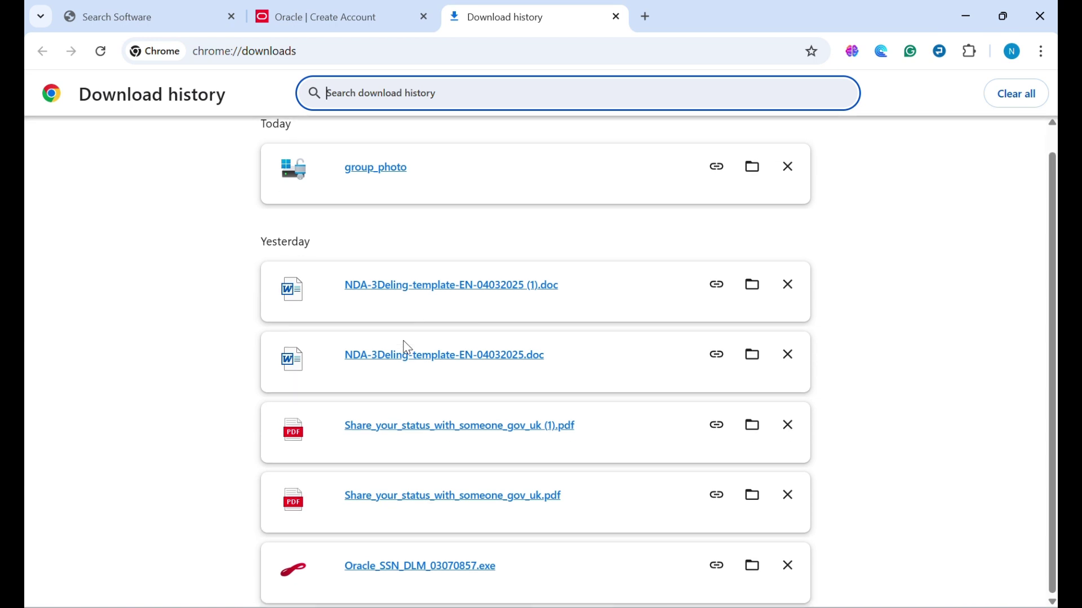
{"action": "left_click", "coordinate": [413, 570]}
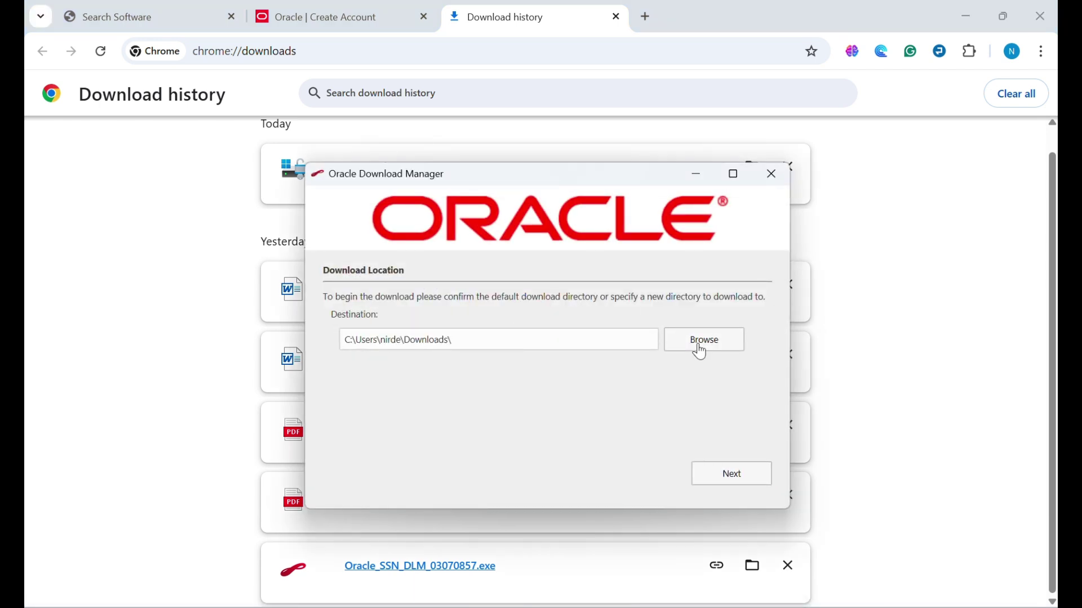
{"action": "left_click", "coordinate": [749, 482]}
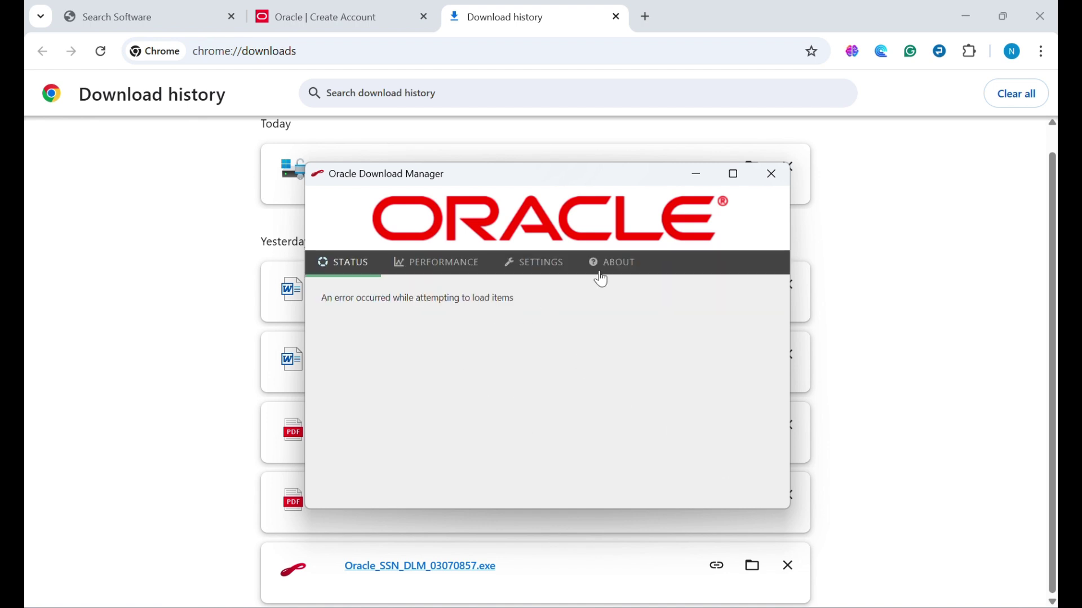
{"action": "left_click", "coordinate": [771, 175]}
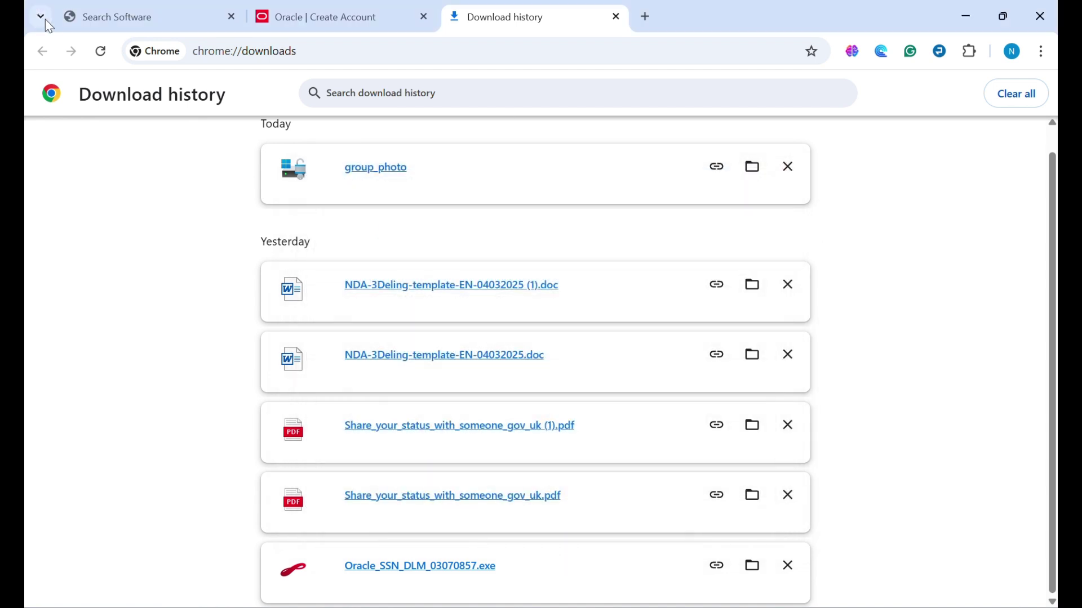
{"action": "left_click", "coordinate": [373, 20]}
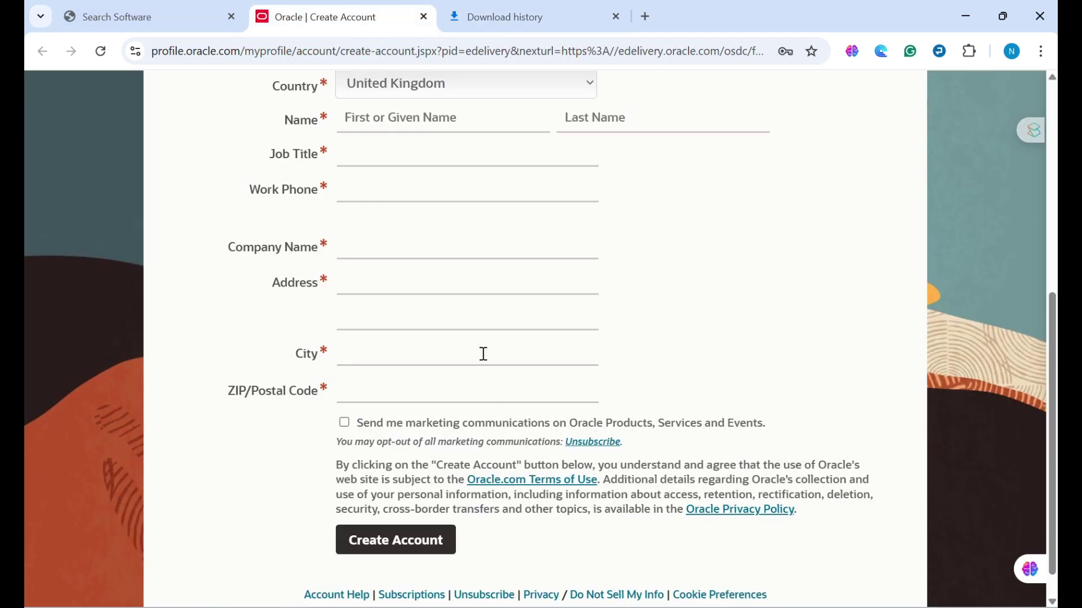
- Start downloading the three Primavera zip files with the Oracle download manager, then open File Explorer
{"action": "left_click", "coordinate": [181, 13]}
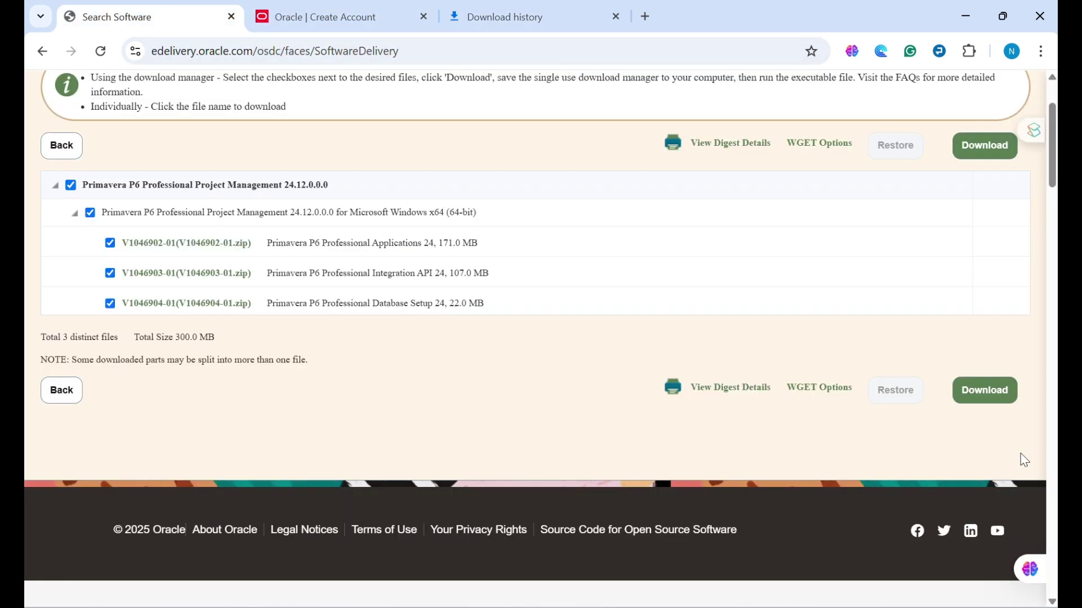
{"action": "left_click", "coordinate": [990, 393]}
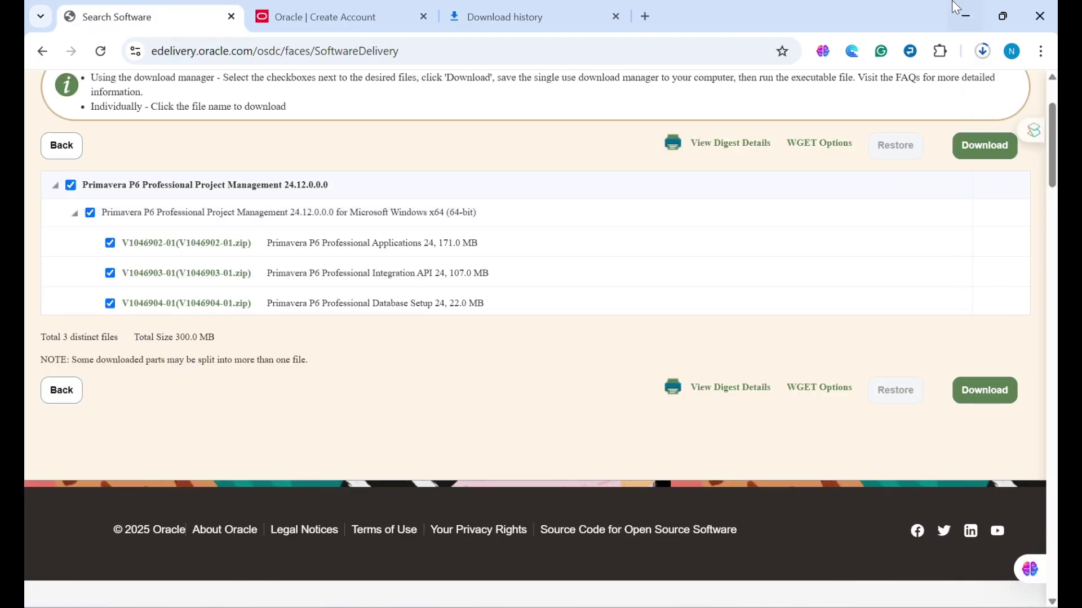
{"action": "left_click", "coordinate": [983, 51]}
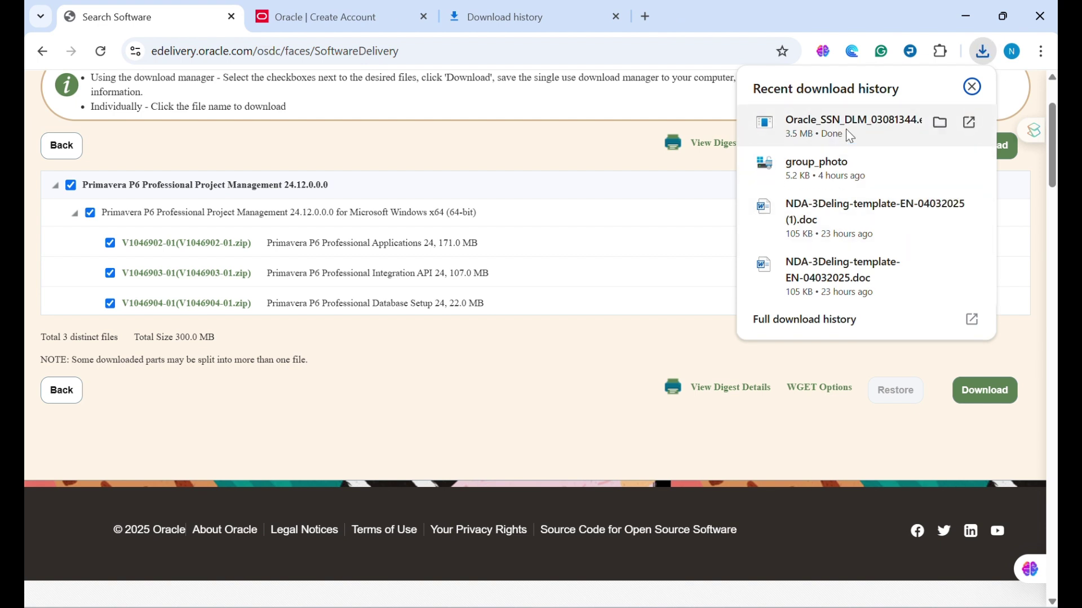
{"action": "left_click", "coordinate": [824, 131]}
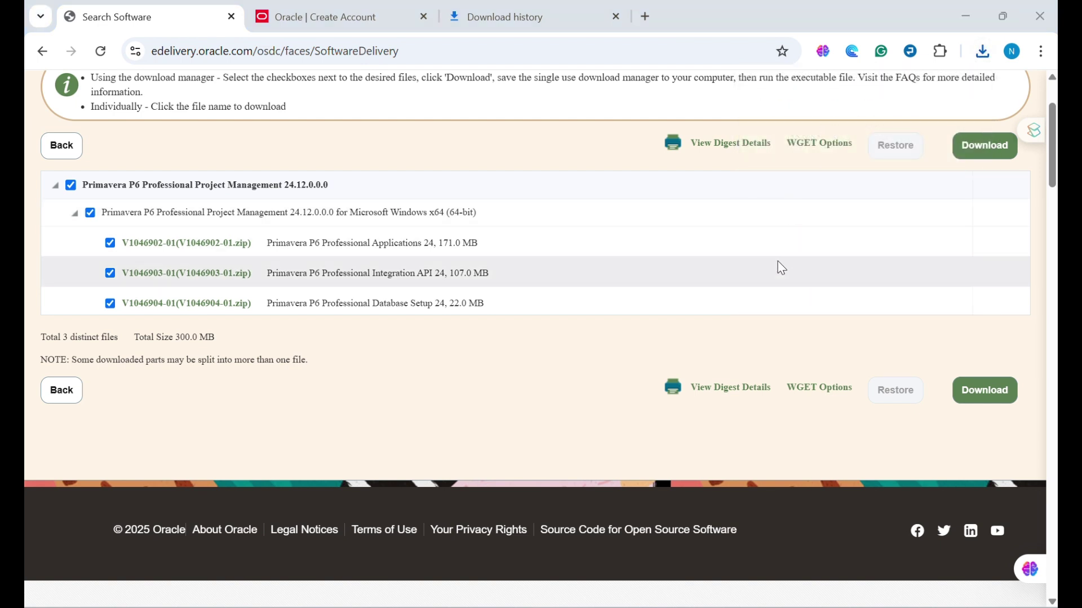
{"action": "left_click", "coordinate": [741, 474]}
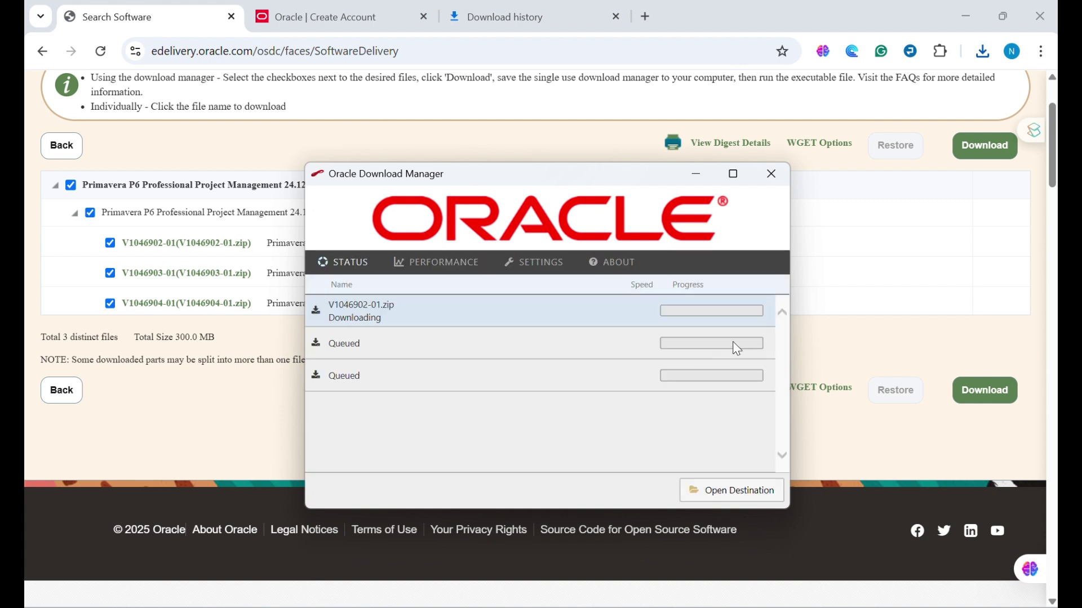
{"action": "left_click", "coordinate": [770, 182]}
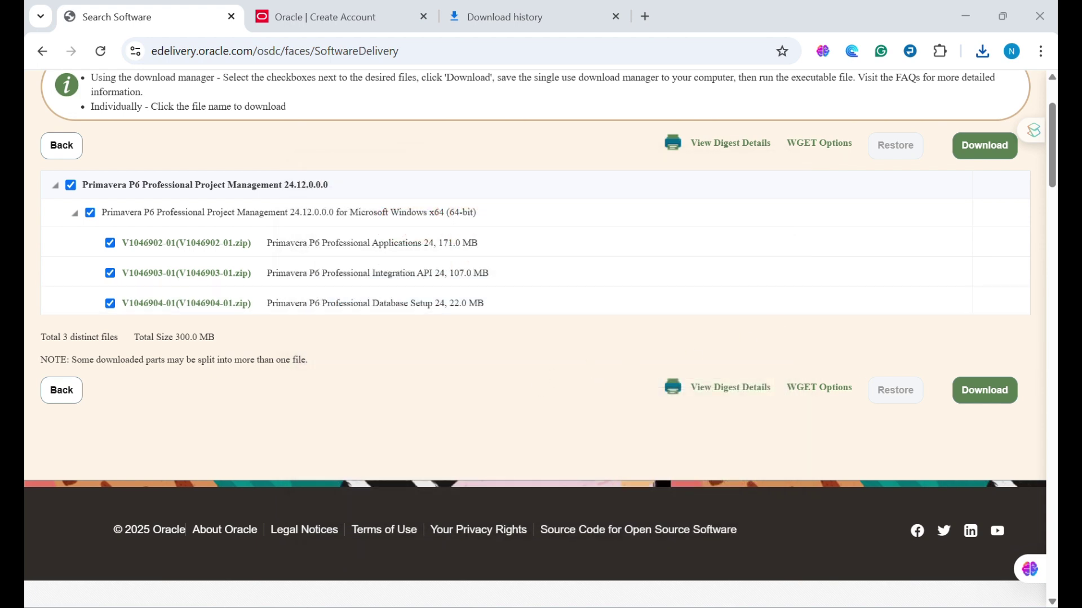
{"action": "key", "text": "super+e"}
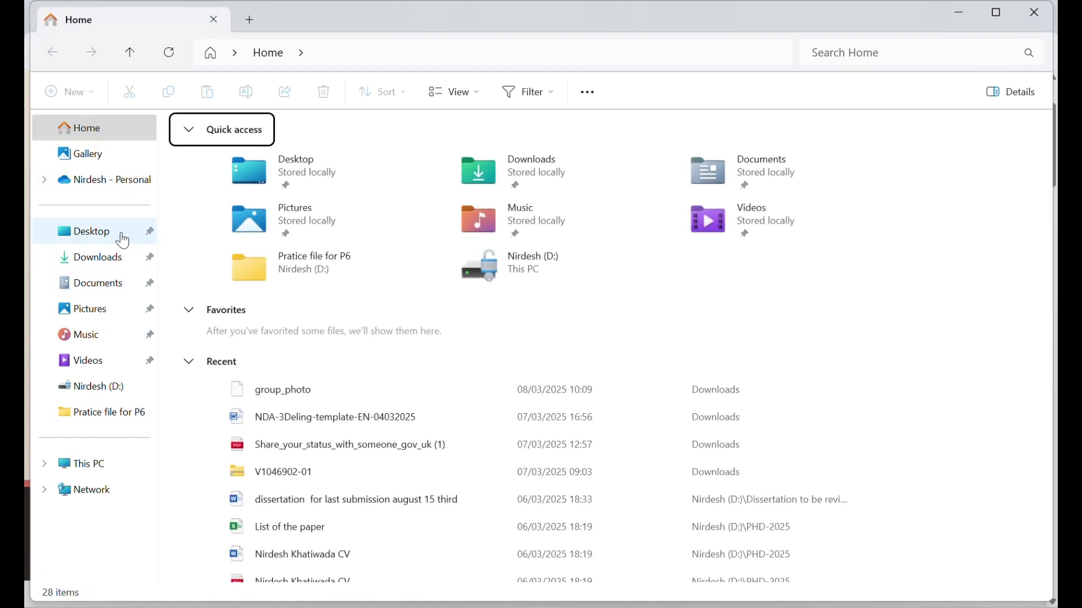
- Try opening the partial V1046902-01 zip in Downloads and dismiss the invalid-archive error
{"action": "left_click", "coordinate": [111, 255]}
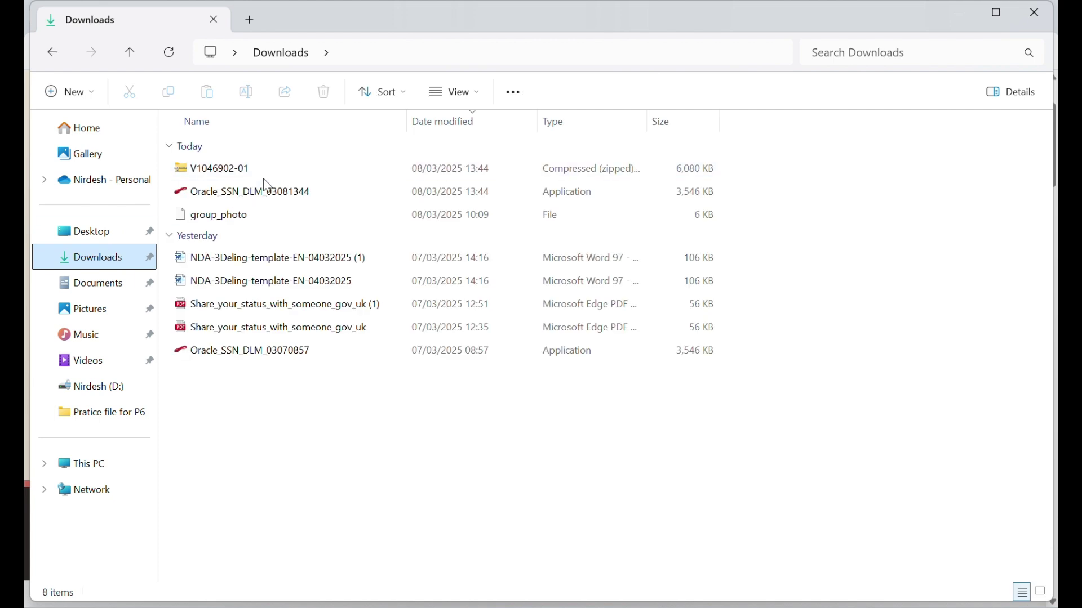
{"action": "left_click", "coordinate": [218, 176]}
{"action": "double_click", "coordinate": [218, 176]}
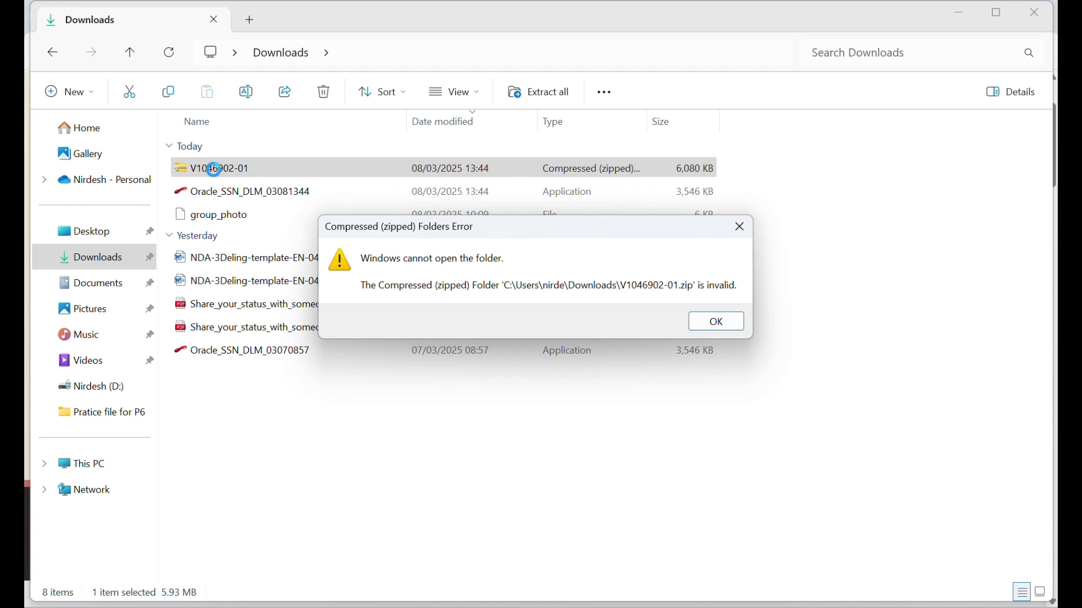
{"action": "left_click", "coordinate": [717, 322]}
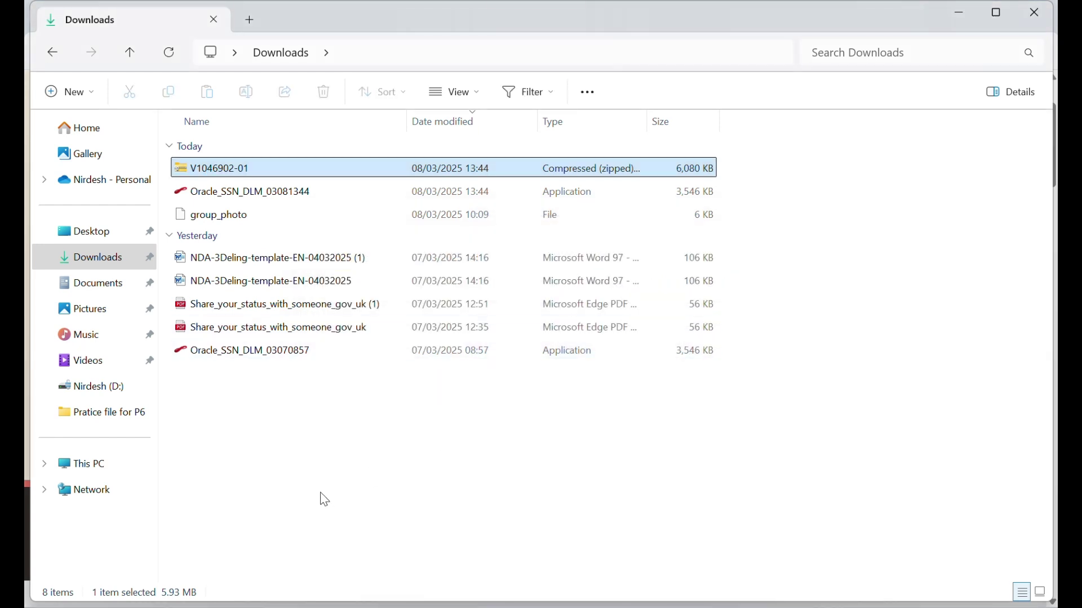
- Rerun Oracle_SSN_DLM to finish downloading all three Primavera zips into Downloads
{"action": "double_click", "coordinate": [259, 199]}
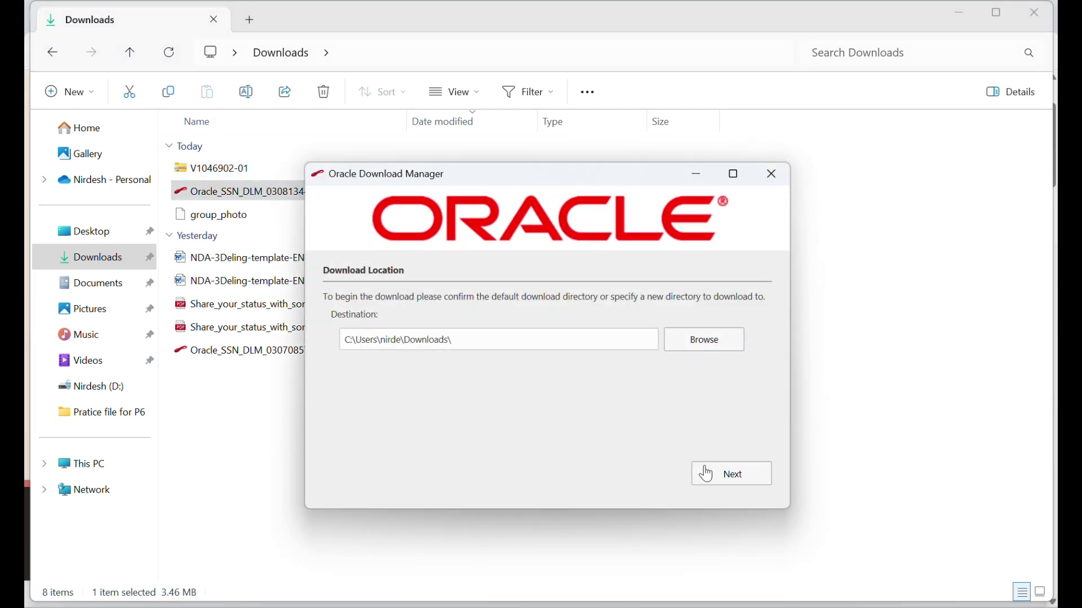
{"action": "left_click", "coordinate": [705, 470]}
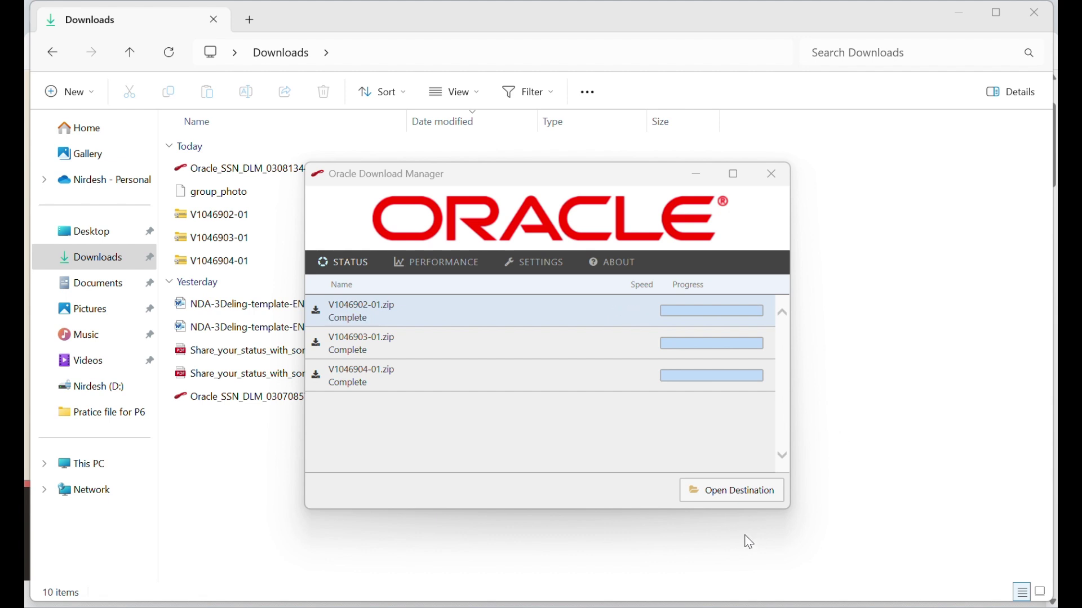
{"action": "left_click", "coordinate": [721, 498]}
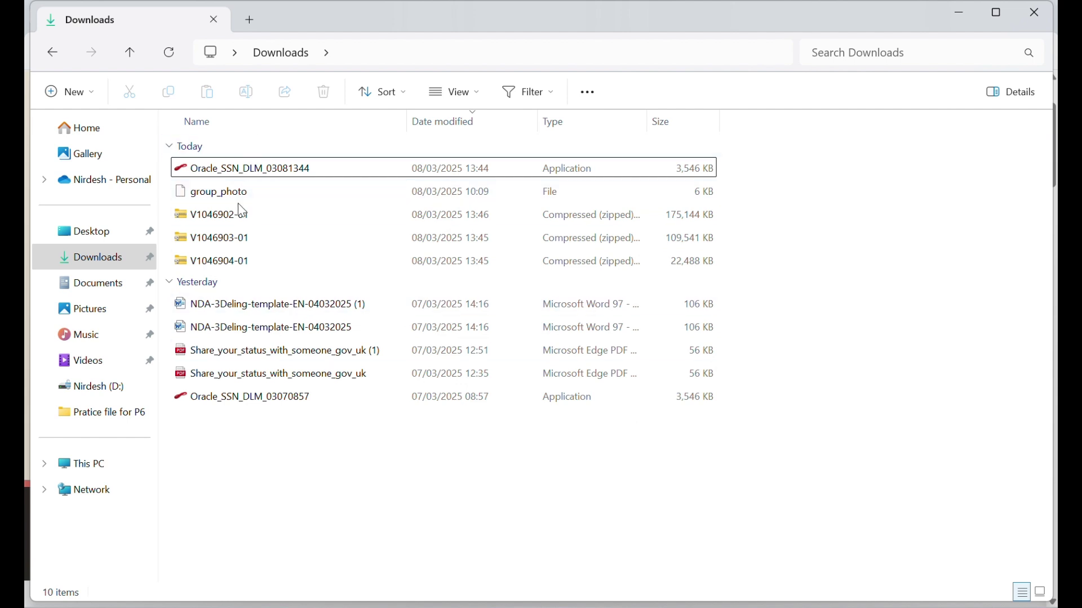
- Extract all of V1046902-01 into its default folder
{"action": "left_click", "coordinate": [246, 218]}
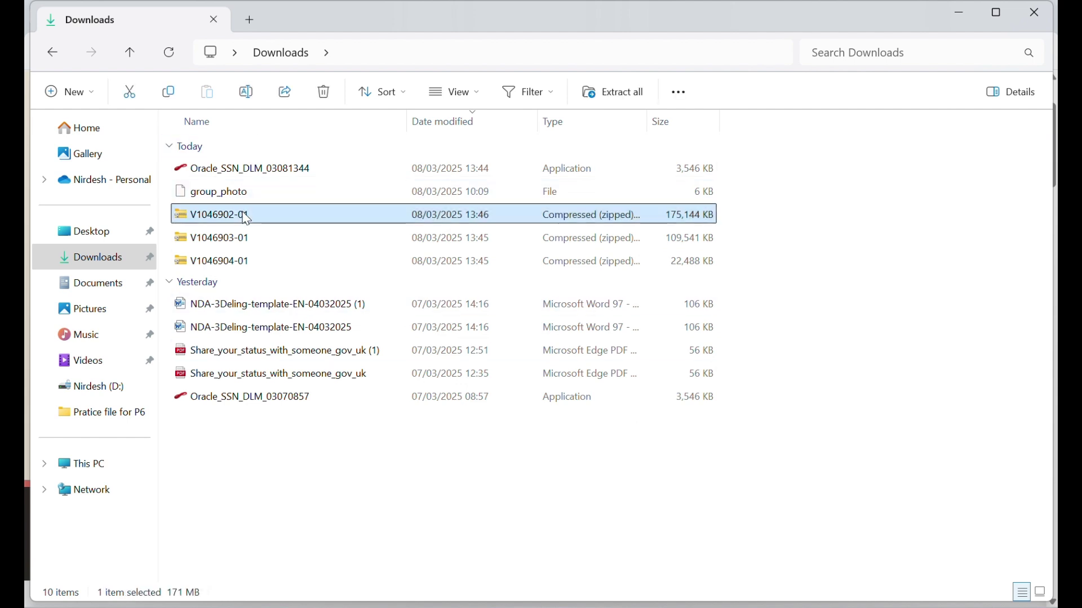
{"action": "right_click", "coordinate": [246, 218]}
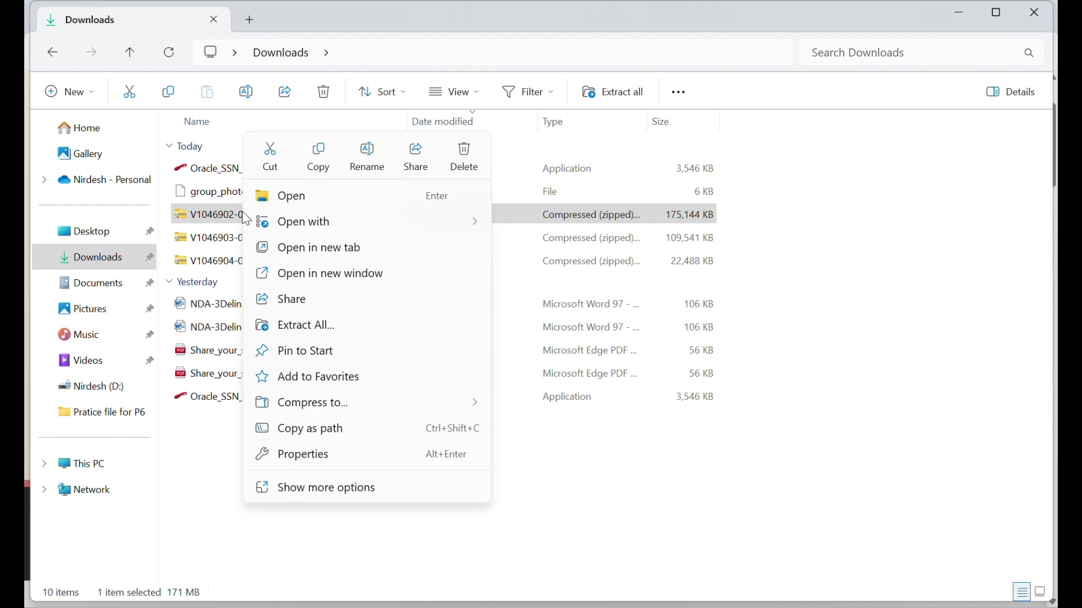
{"action": "left_click", "coordinate": [316, 326]}
{"action": "left_click", "coordinate": [701, 481]}
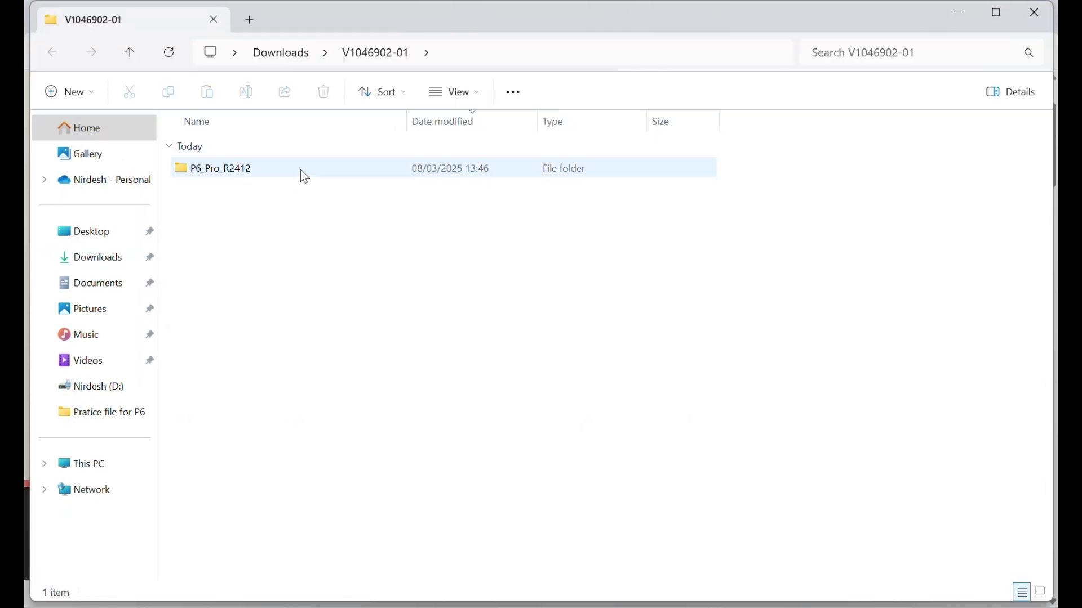
- Open P6_Pro_R2412 and extract all files from the P6ProfessionalSetup archive
{"action": "double_click", "coordinate": [300, 170]}
{"action": "double_click", "coordinate": [302, 170]}
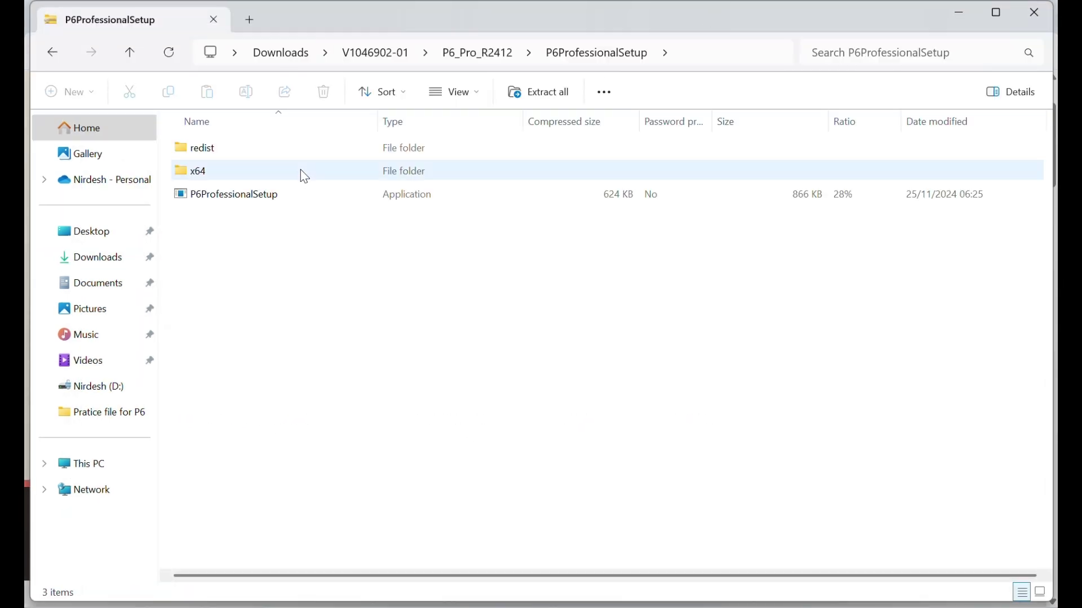
{"action": "double_click", "coordinate": [282, 197]}
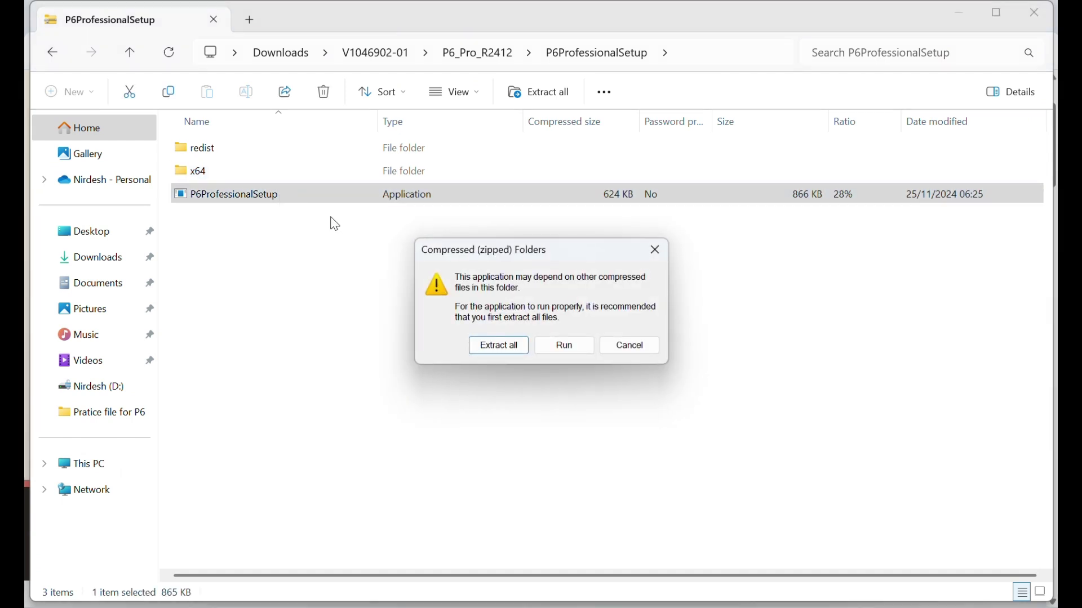
{"action": "left_click", "coordinate": [498, 345]}
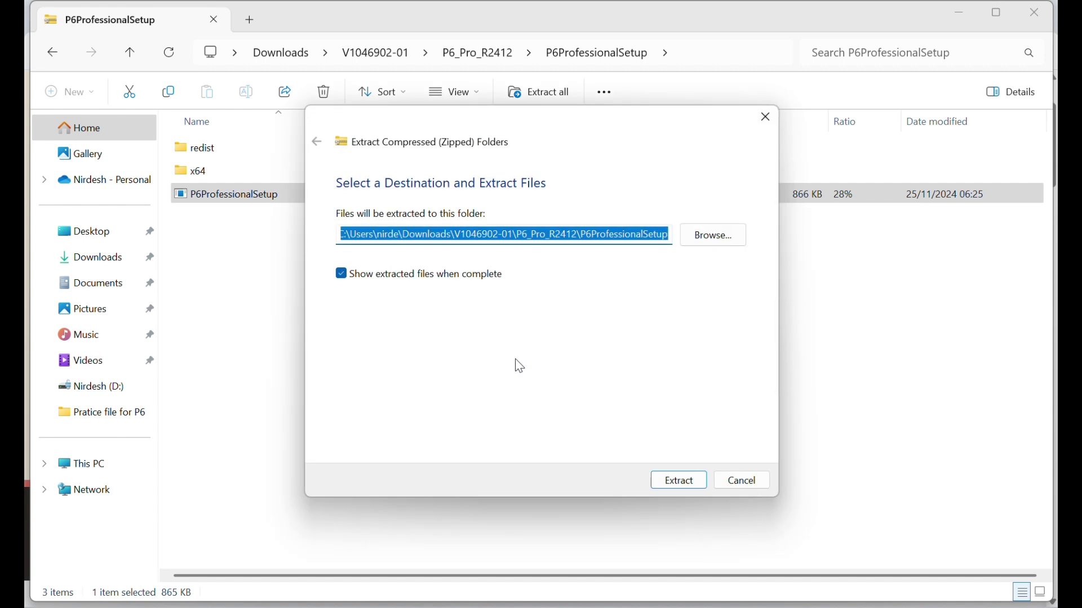
{"action": "left_click", "coordinate": [684, 487]}
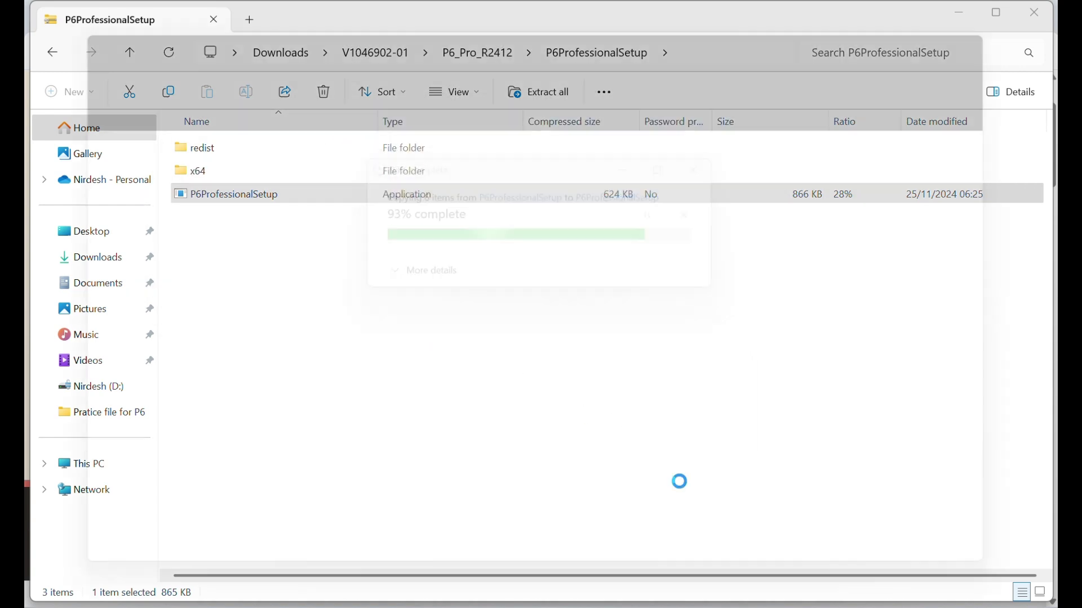
- Run the extracted P6ProfessionalSetup and install P6 Professional 24 with the Typical option
{"action": "double_click", "coordinate": [266, 236]}
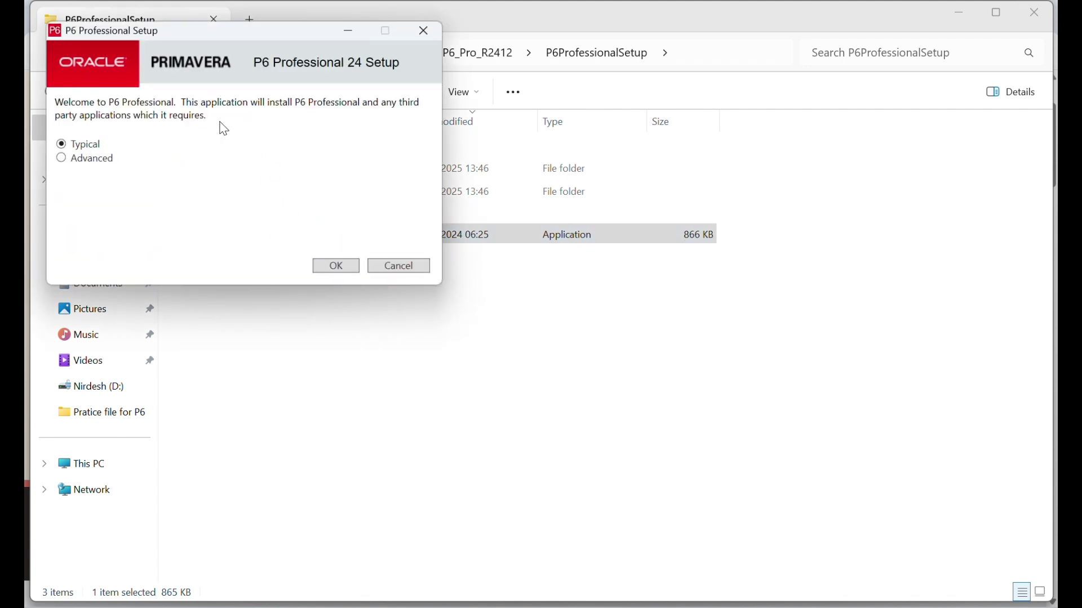
{"action": "left_click", "coordinate": [336, 267]}
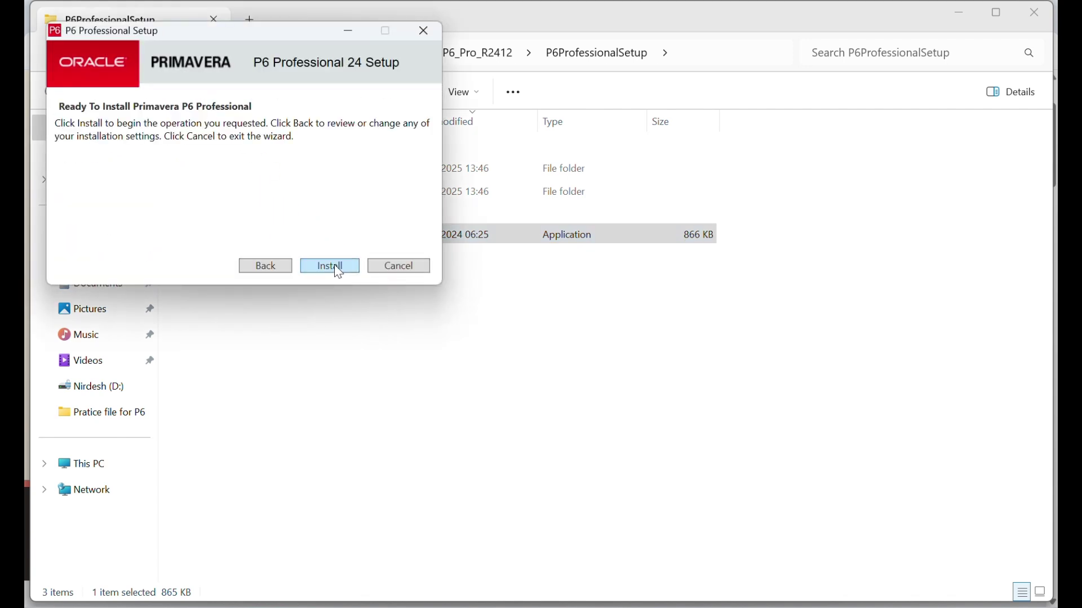
{"action": "left_click", "coordinate": [335, 267]}
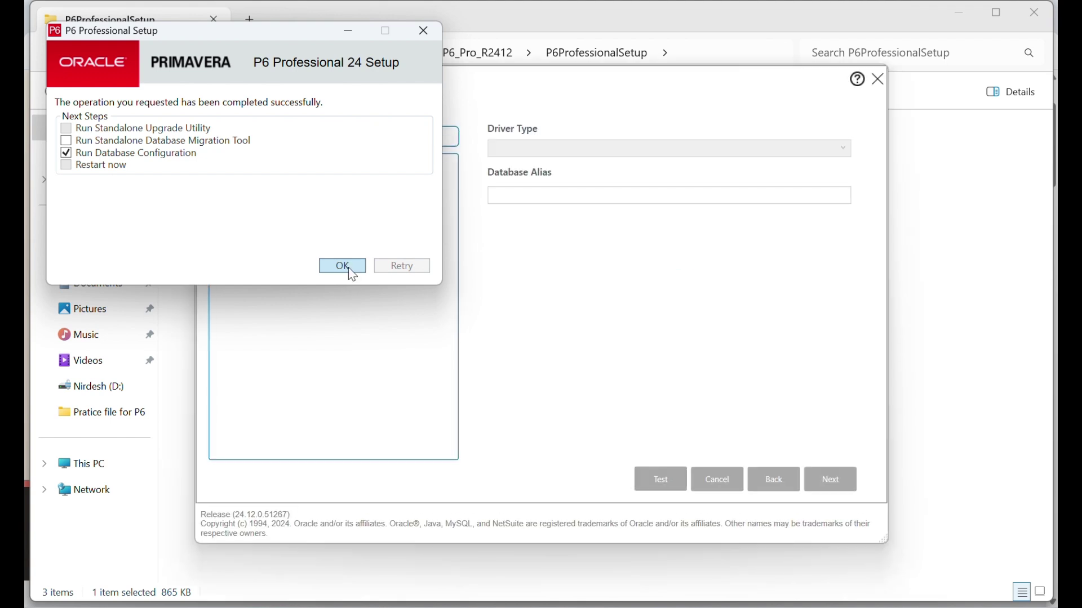
- Add New_Connection with the P6 Professional Standalone (SQLite) driver and continue to its database location
{"action": "left_click", "coordinate": [512, 289]}
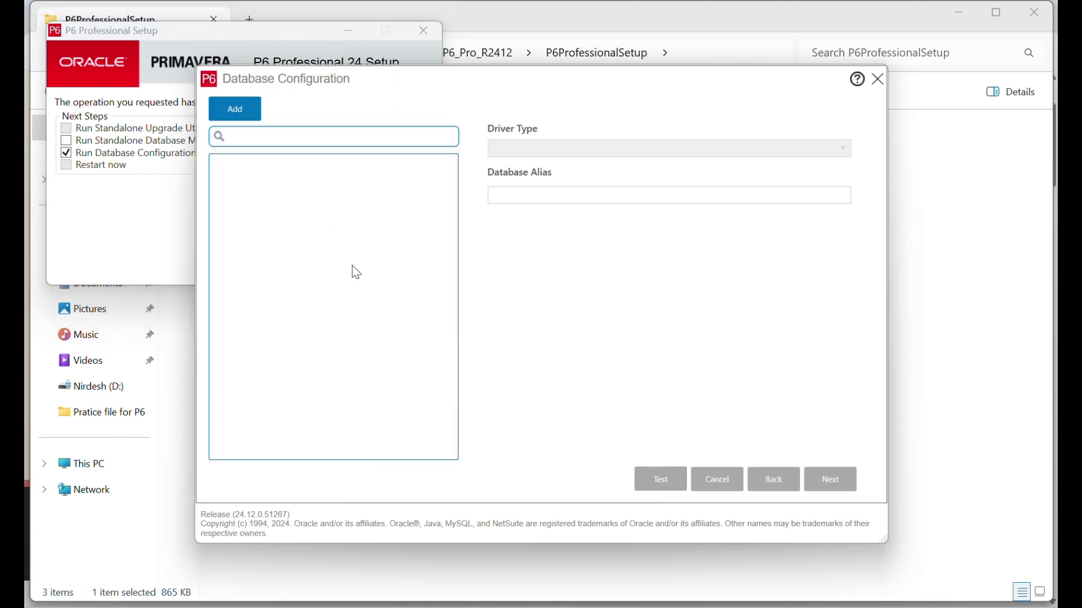
{"action": "left_click", "coordinate": [235, 110]}
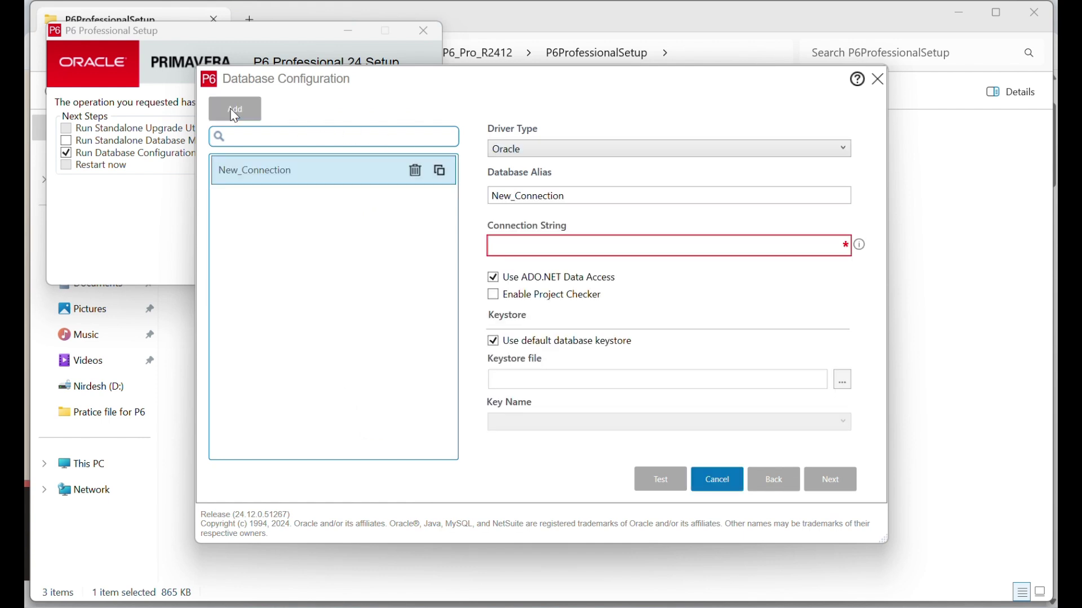
{"action": "left_click", "coordinate": [597, 150]}
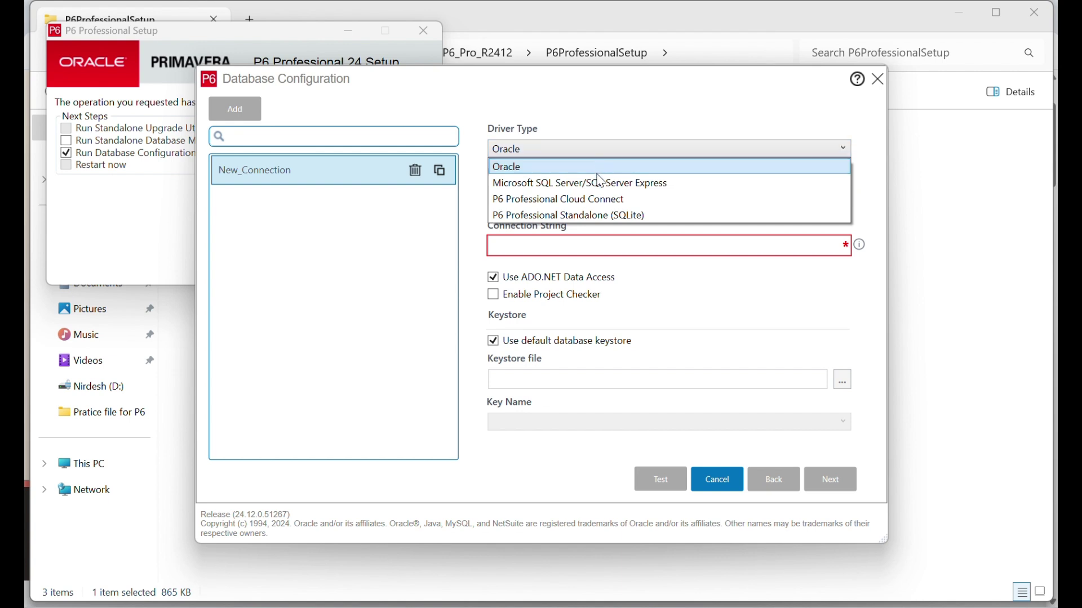
{"action": "left_click", "coordinate": [575, 218]}
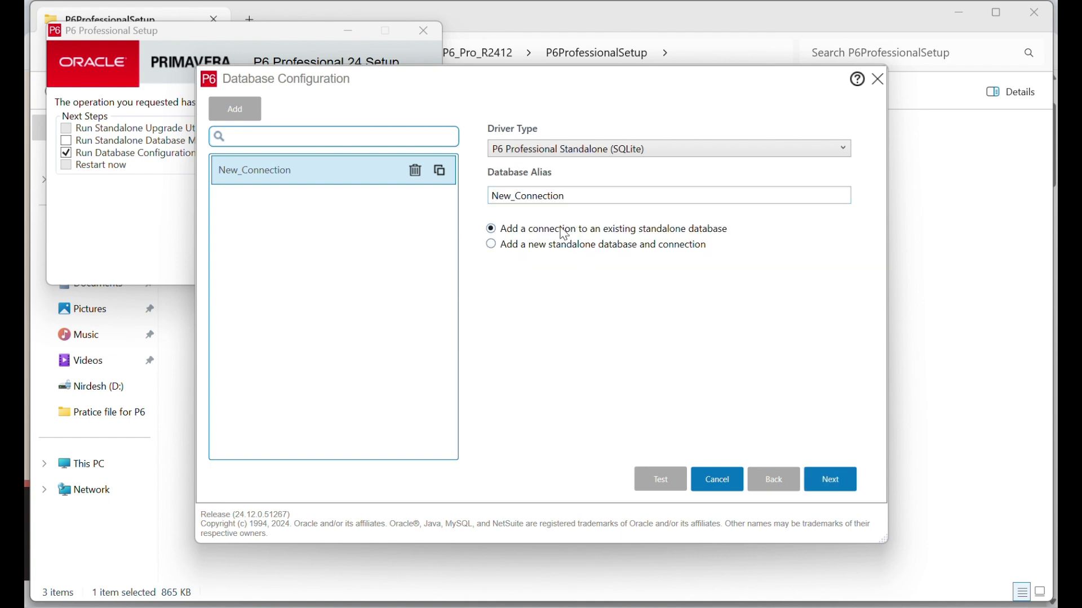
{"action": "left_click", "coordinate": [637, 197]}
{"action": "left_click", "coordinate": [831, 483]}
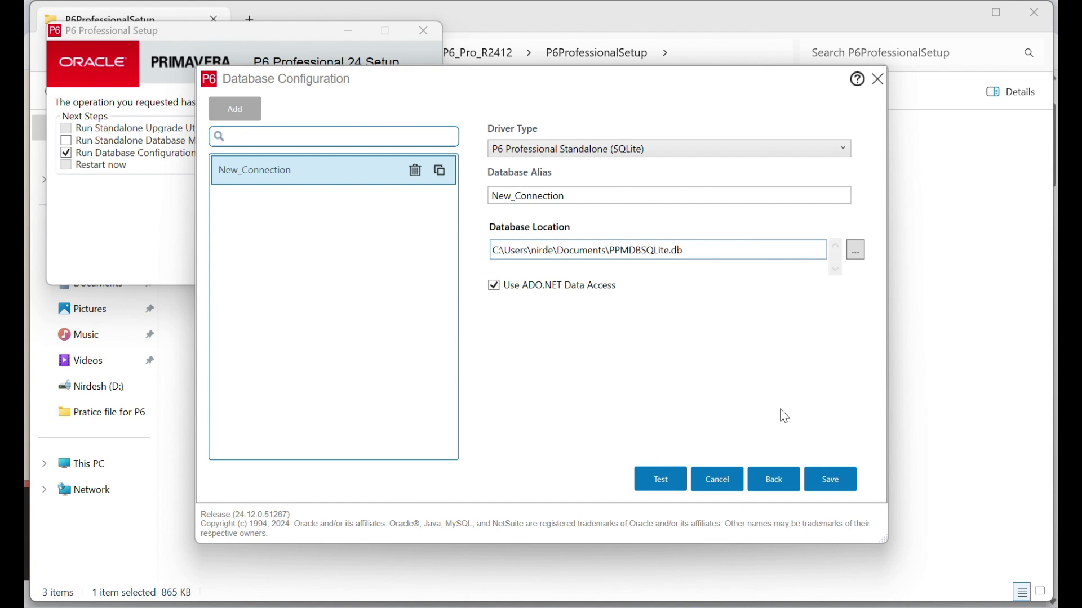
- Keep the default database location, attempt saving, and dismiss the missing-database-file message
{"action": "left_click", "coordinate": [857, 258]}
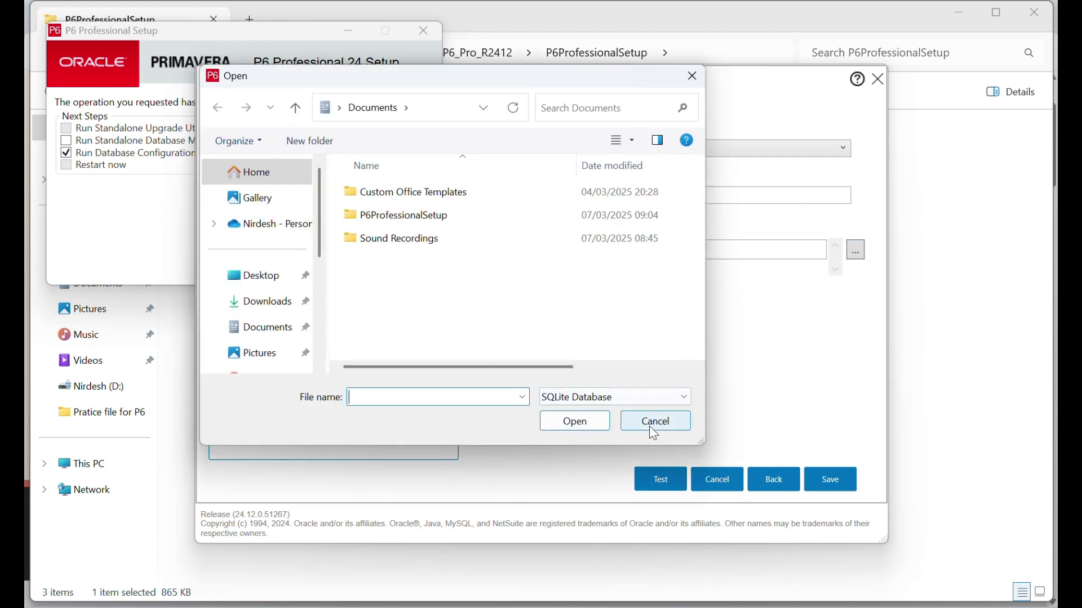
{"action": "left_click", "coordinate": [653, 431]}
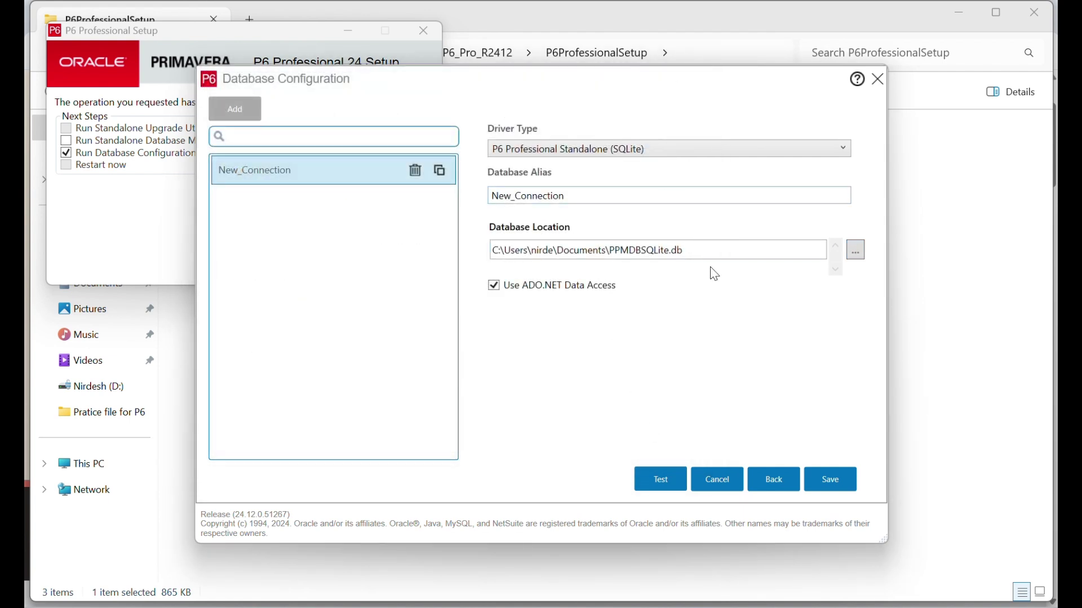
{"action": "left_click", "coordinate": [829, 485]}
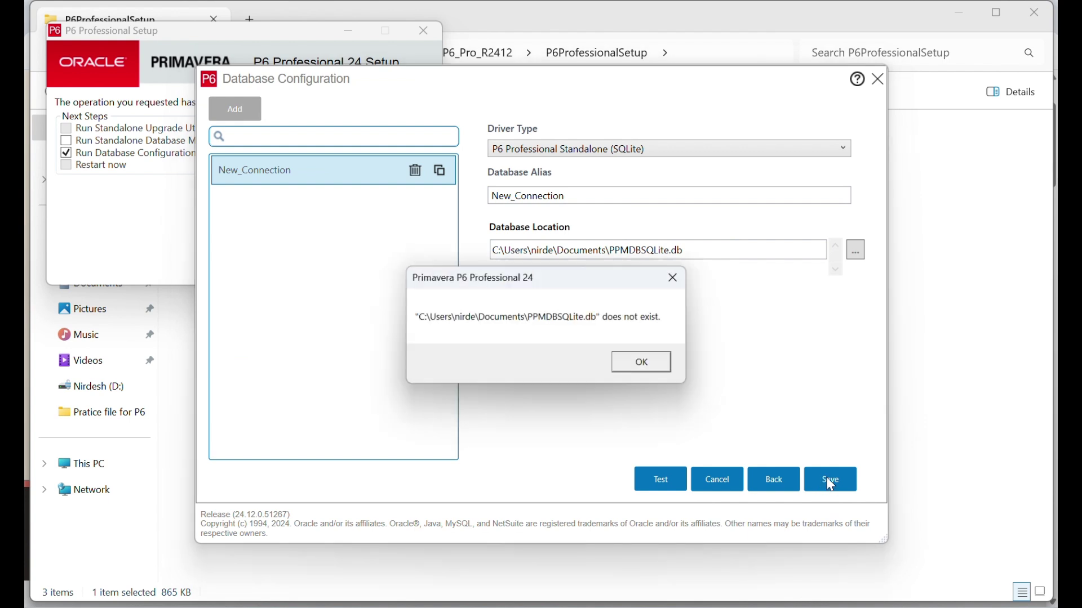
{"action": "left_click", "coordinate": [645, 362]}
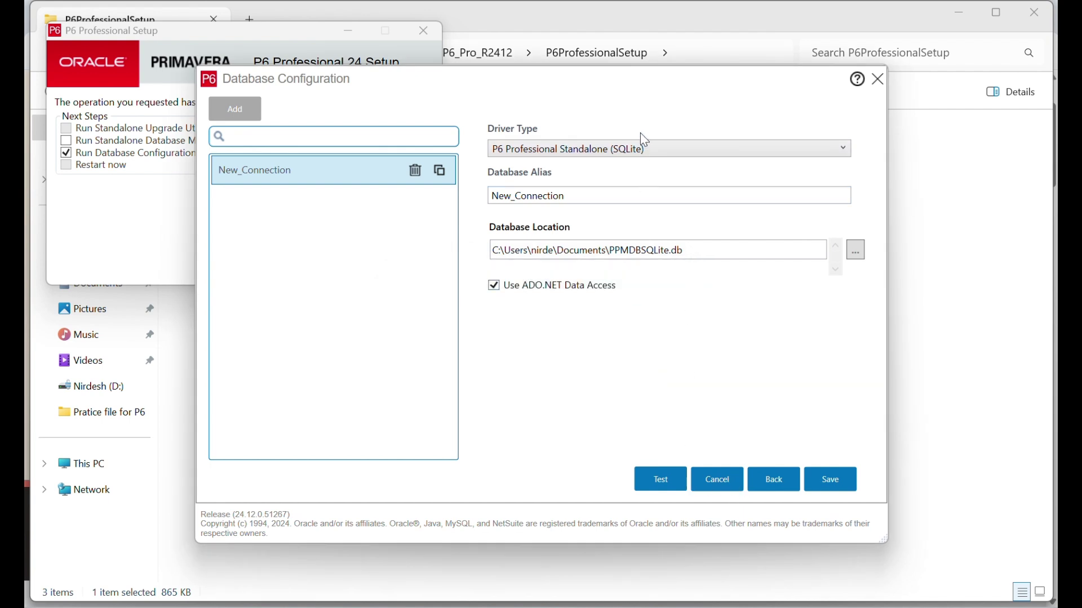
- Reconfirm the SQLite driver, retry saving, then return to the connection-type choice
{"action": "left_click", "coordinate": [643, 148]}
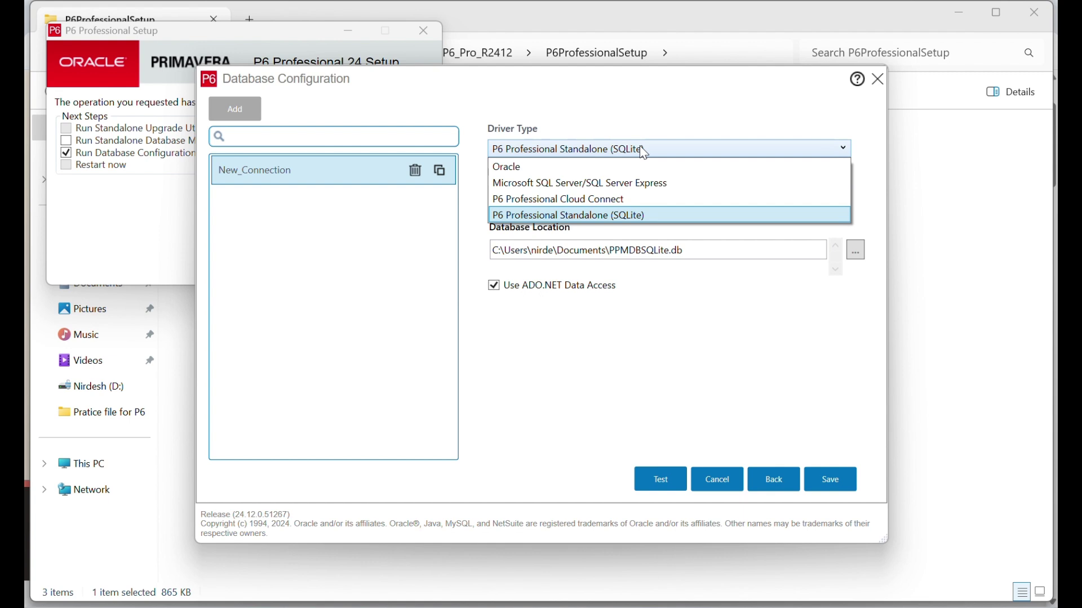
{"action": "left_click", "coordinate": [643, 149]}
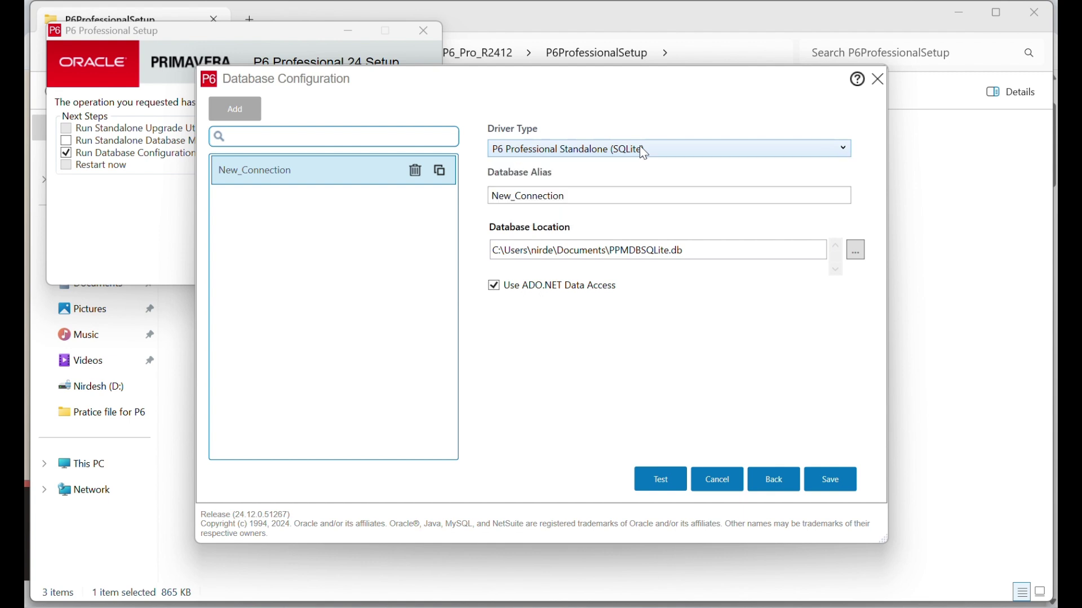
{"action": "left_click", "coordinate": [820, 489]}
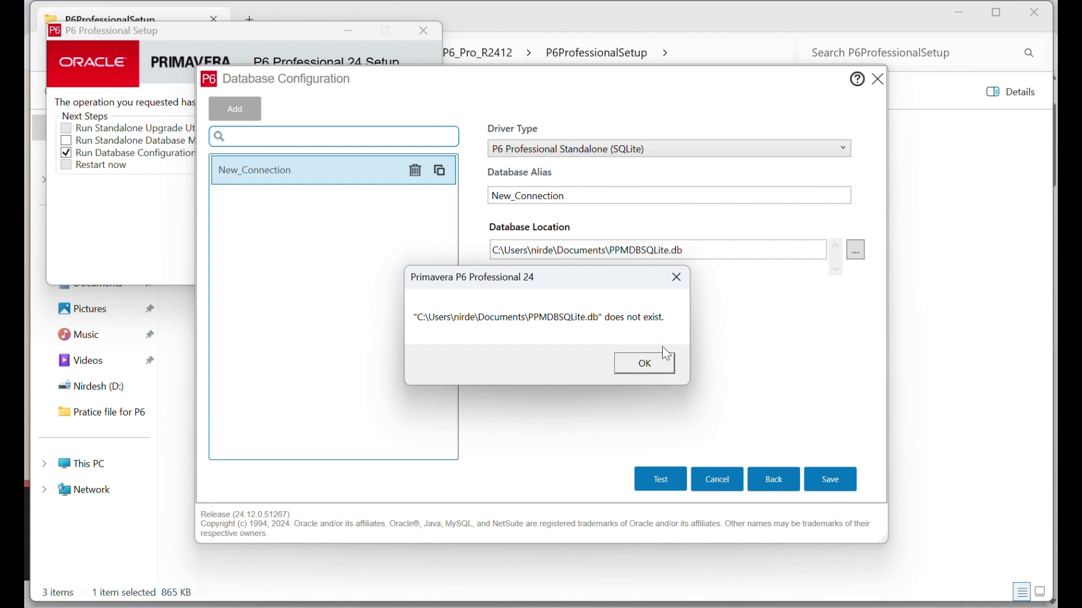
{"action": "left_click", "coordinate": [648, 363]}
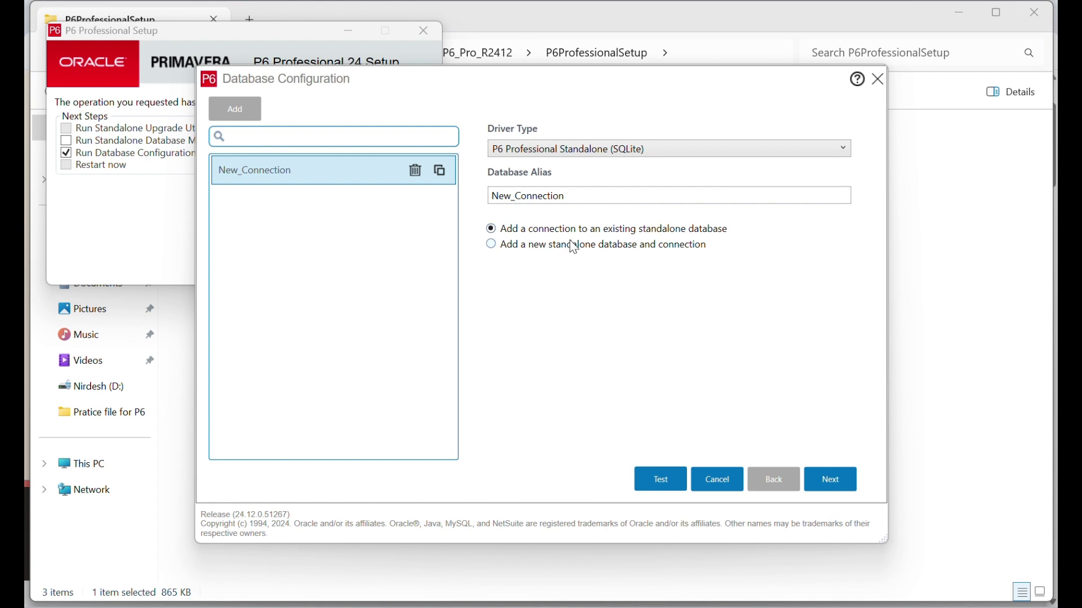
{"action": "left_click", "coordinate": [833, 480]}
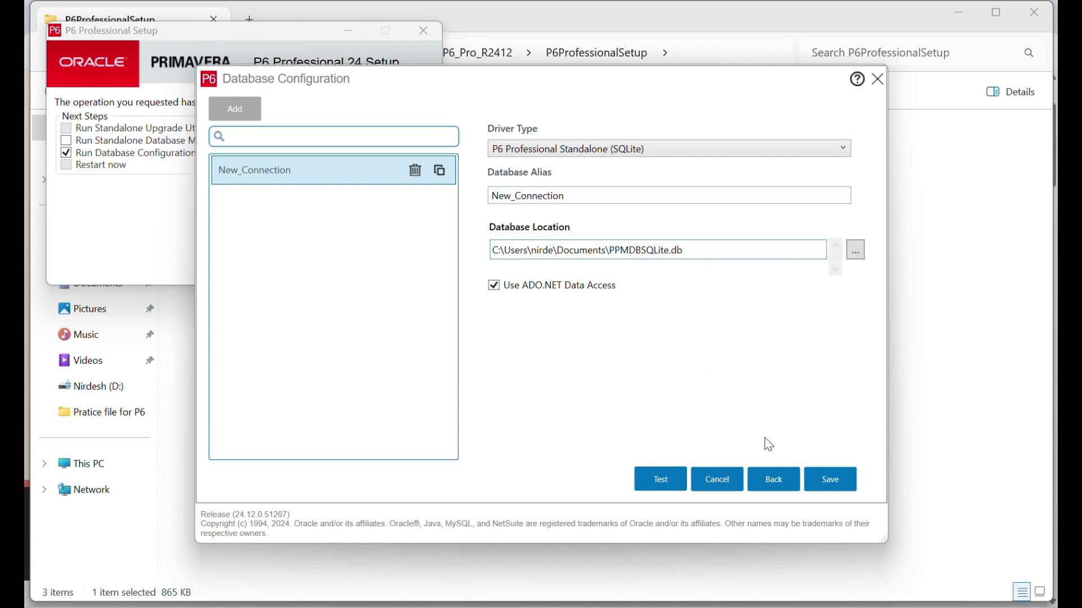
{"action": "left_click", "coordinate": [767, 479]}
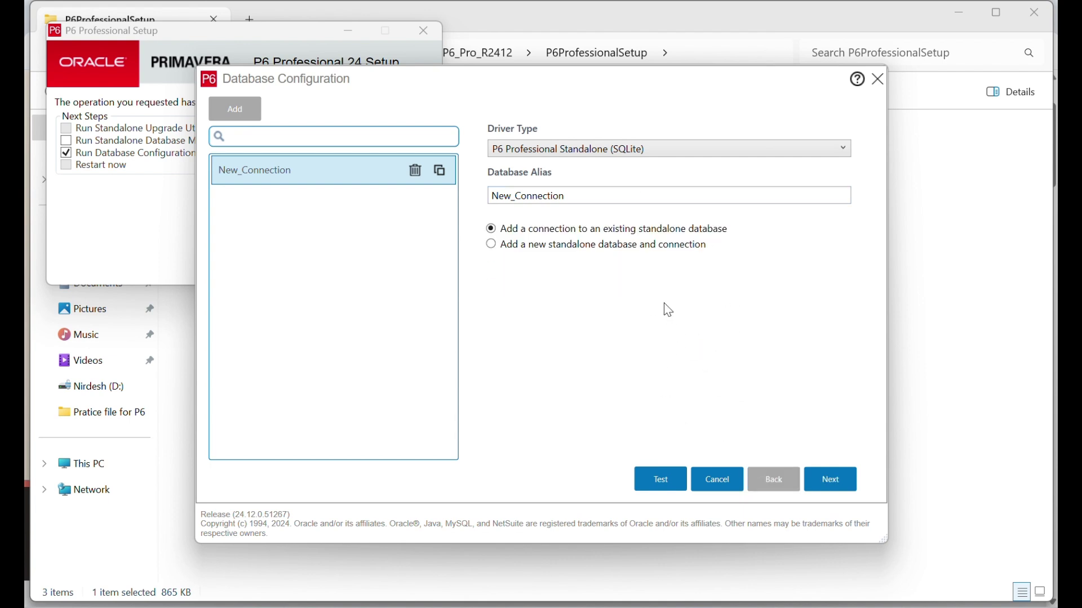
- Choose a new standalone database and connection, then enter and confirm the admin password
{"action": "left_click", "coordinate": [637, 246]}
{"action": "left_click", "coordinate": [826, 491]}
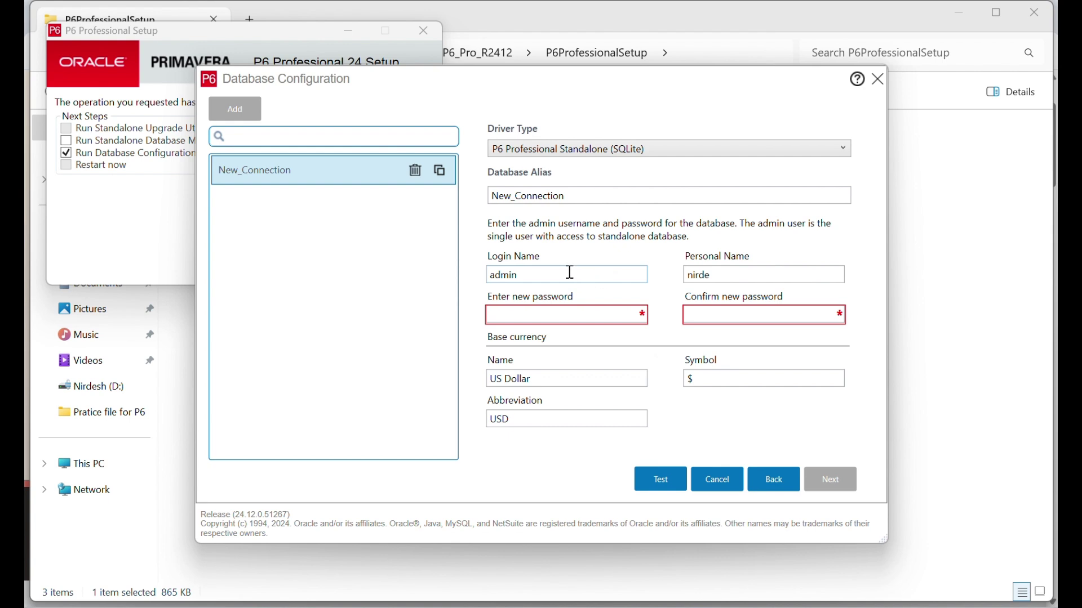
{"action": "left_click", "coordinate": [549, 314]}
{"action": "type", "text": "••"}
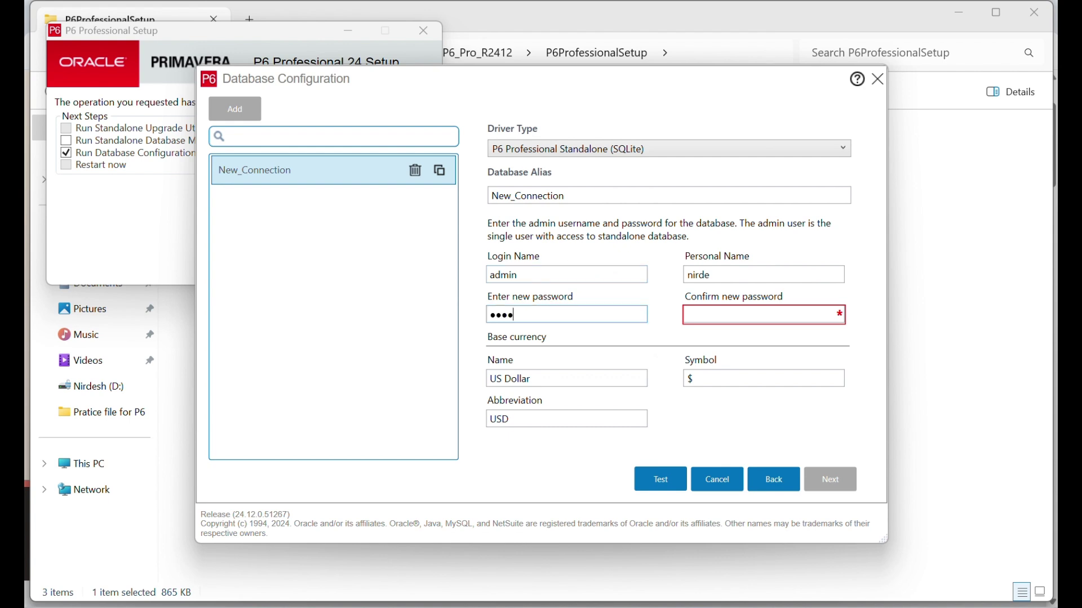
{"action": "left_click", "coordinate": [730, 320]}
{"action": "type", "text": "•••••"}
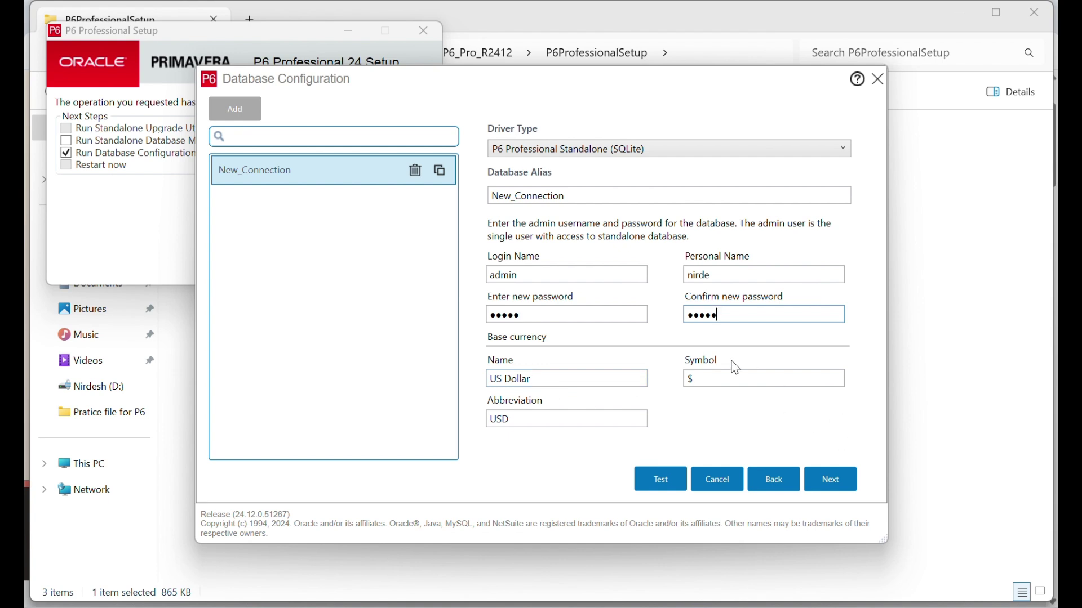
- Keep Load sample data checked and save the database under the New_Connection alias
{"action": "left_click", "coordinate": [825, 482]}
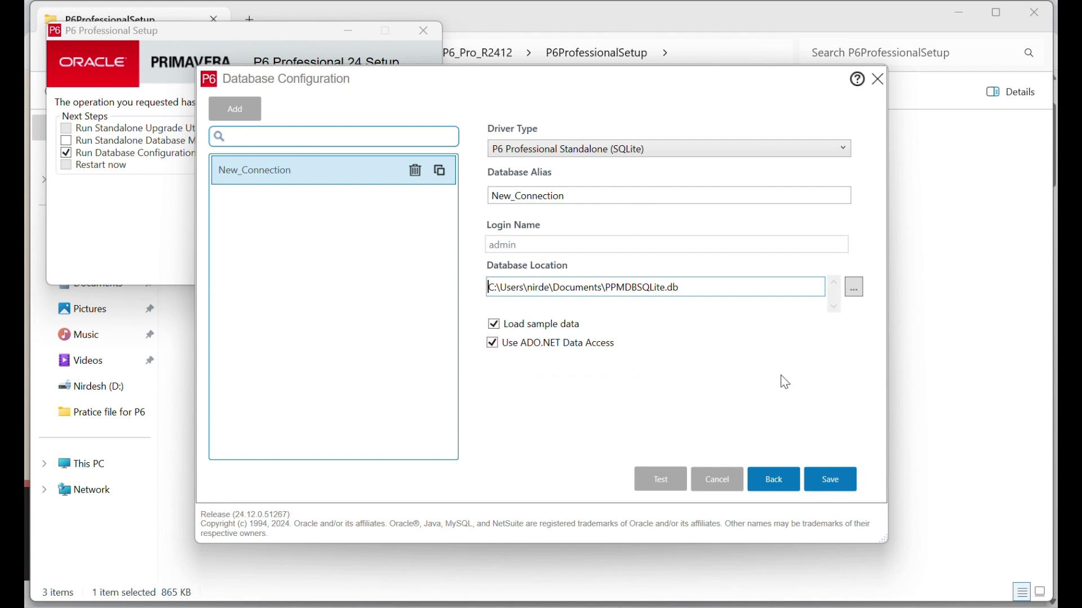
{"action": "left_click", "coordinate": [838, 480]}
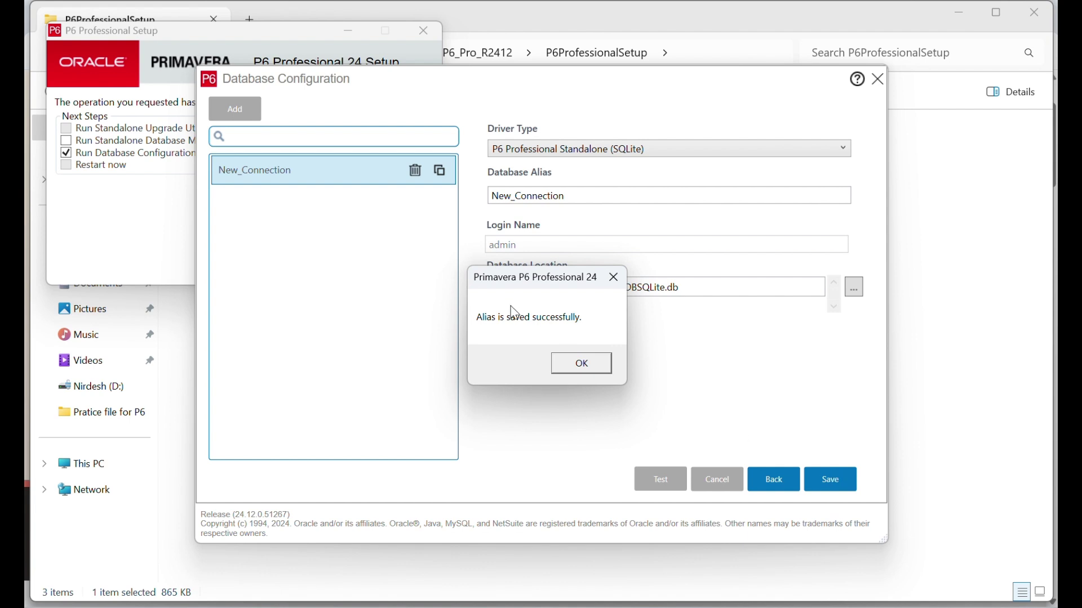
{"action": "left_click", "coordinate": [573, 371]}
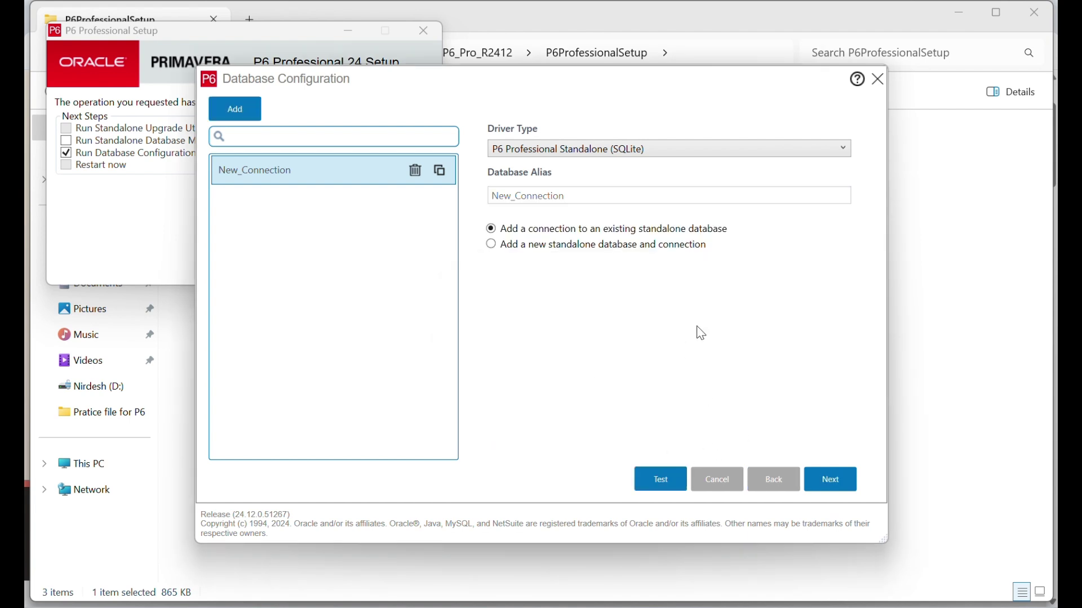
- Close Database Configuration and launch P6 Professional 24 from the Start menu
{"action": "left_click", "coordinate": [882, 83]}
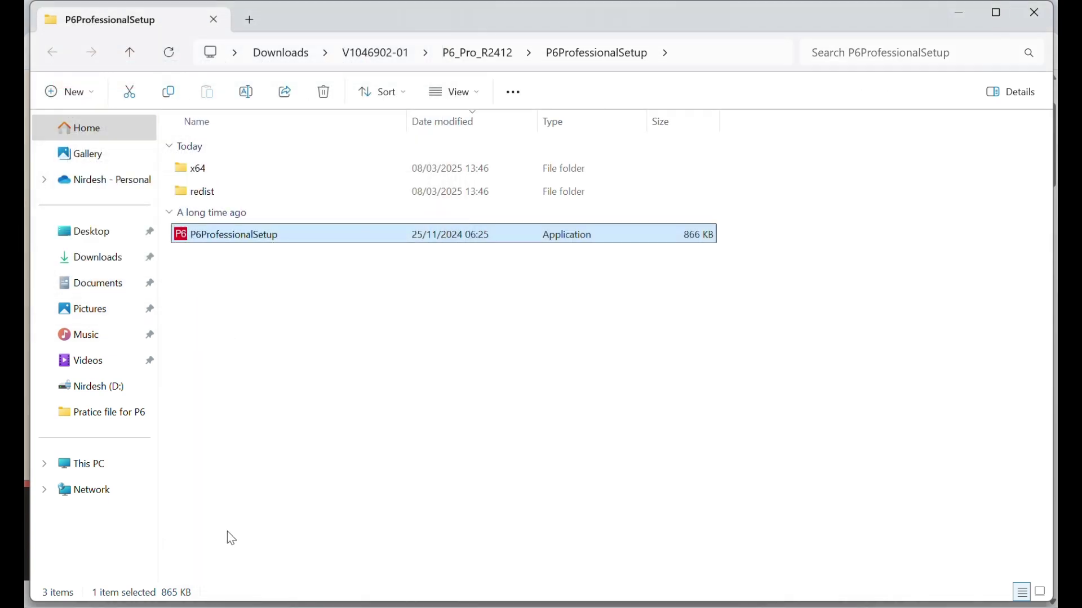
{"action": "key", "text": "super"}
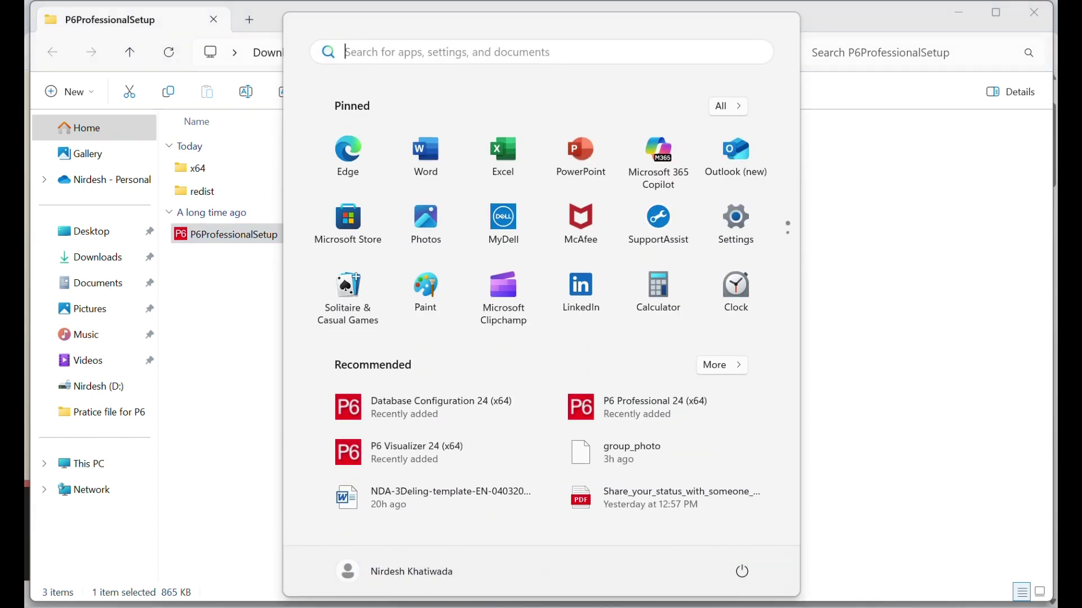
{"action": "left_click", "coordinate": [641, 428]}
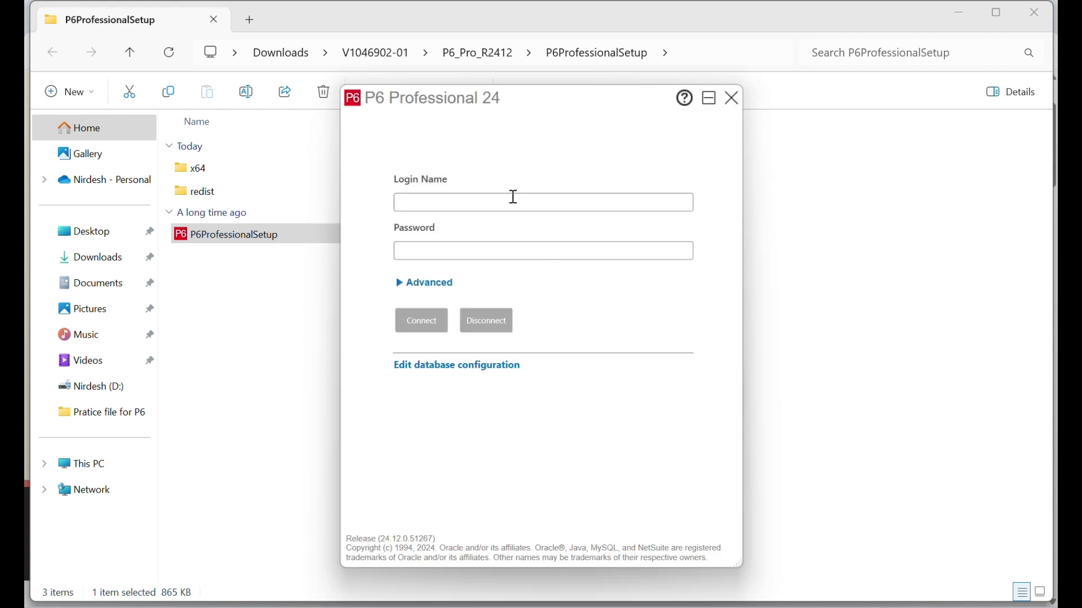
- Log in as admin with the account password and connect to New_Connection
{"action": "left_click", "coordinate": [510, 200]}
{"action": "type", "text": "admin"}
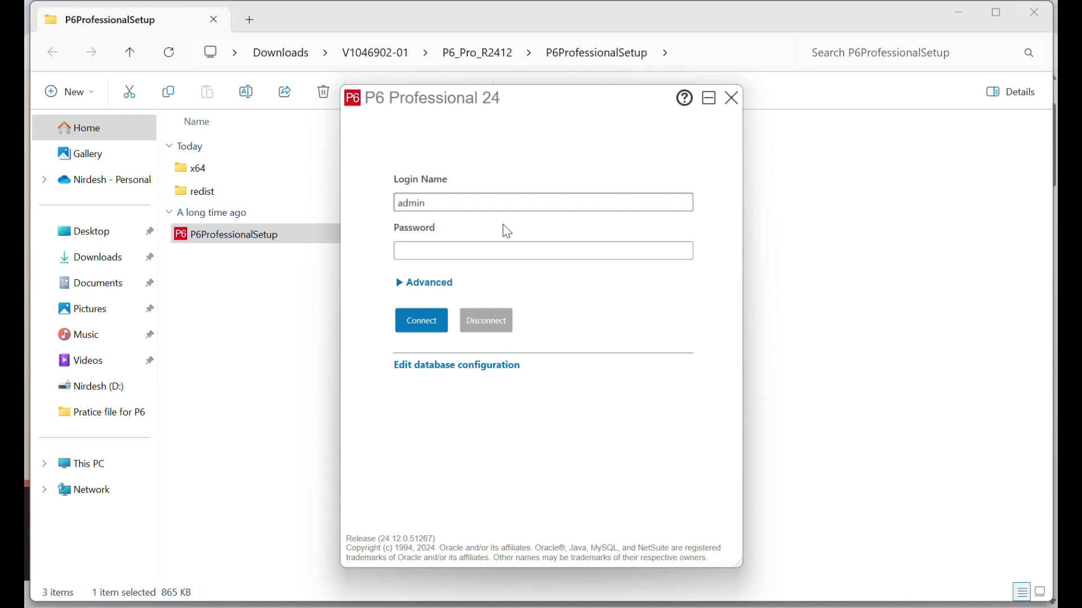
{"action": "left_click", "coordinate": [499, 255]}
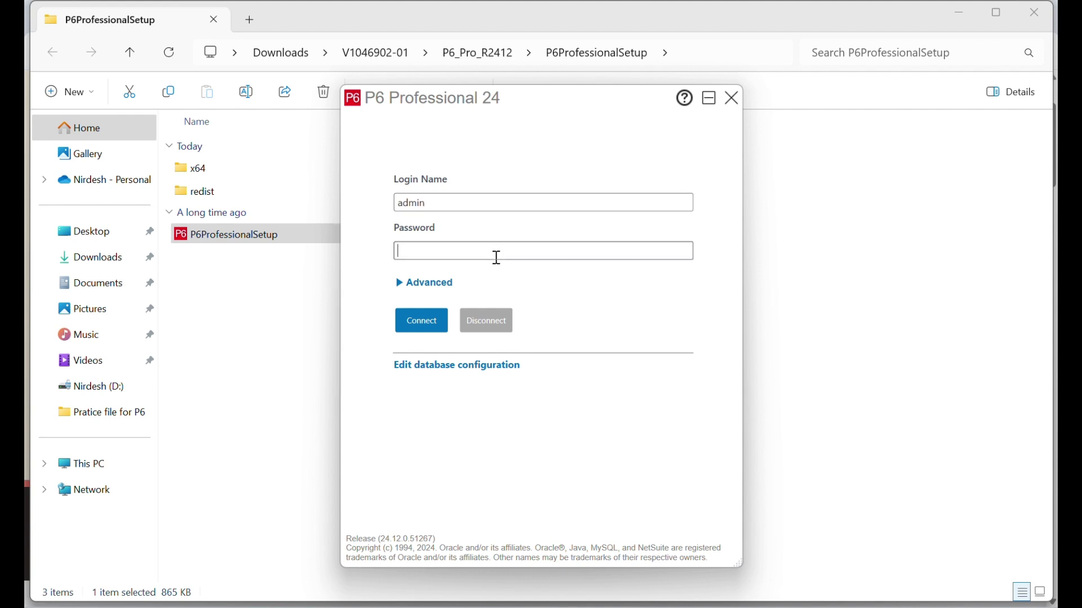
{"action": "type", "text": "admin"}
{"action": "left_click", "coordinate": [411, 285]}
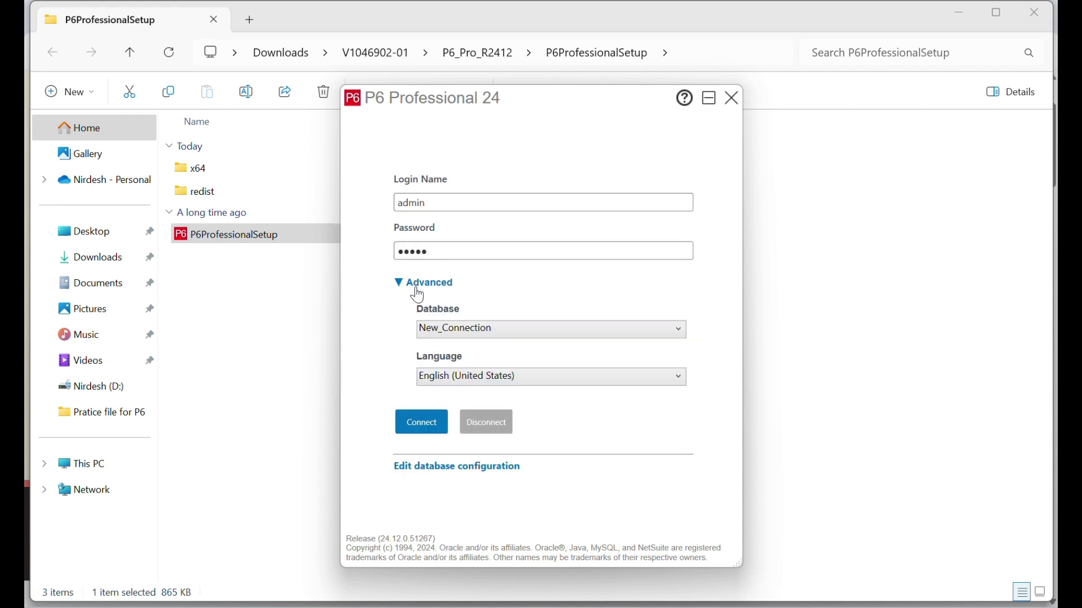
{"action": "left_click", "coordinate": [441, 433]}
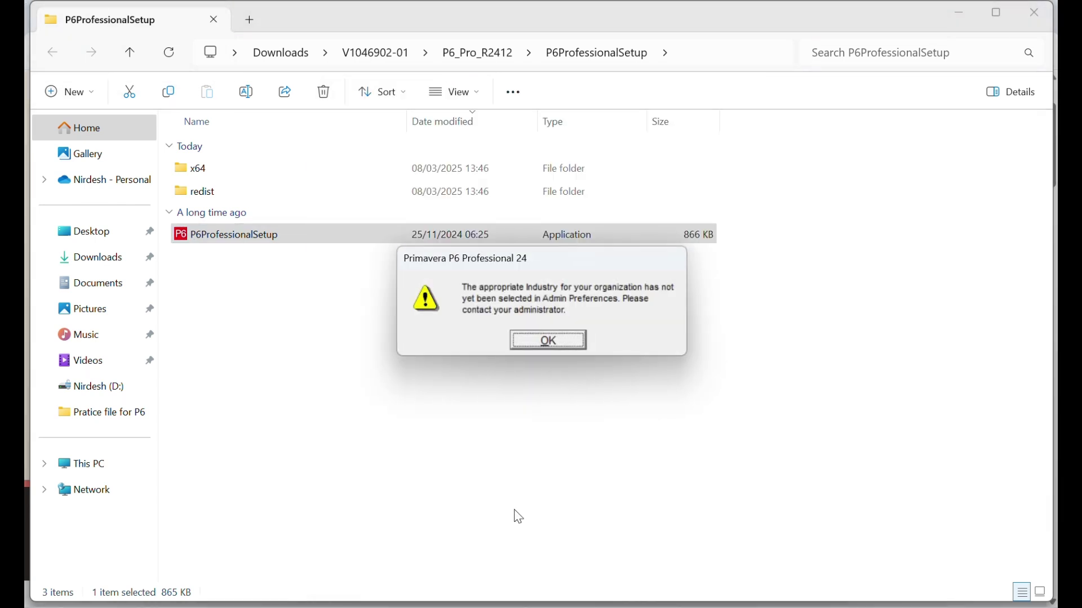
- Dismiss the industry warning and collapse the E&C, Energy and ProdDev EPS nodes
{"action": "left_click", "coordinate": [567, 347]}
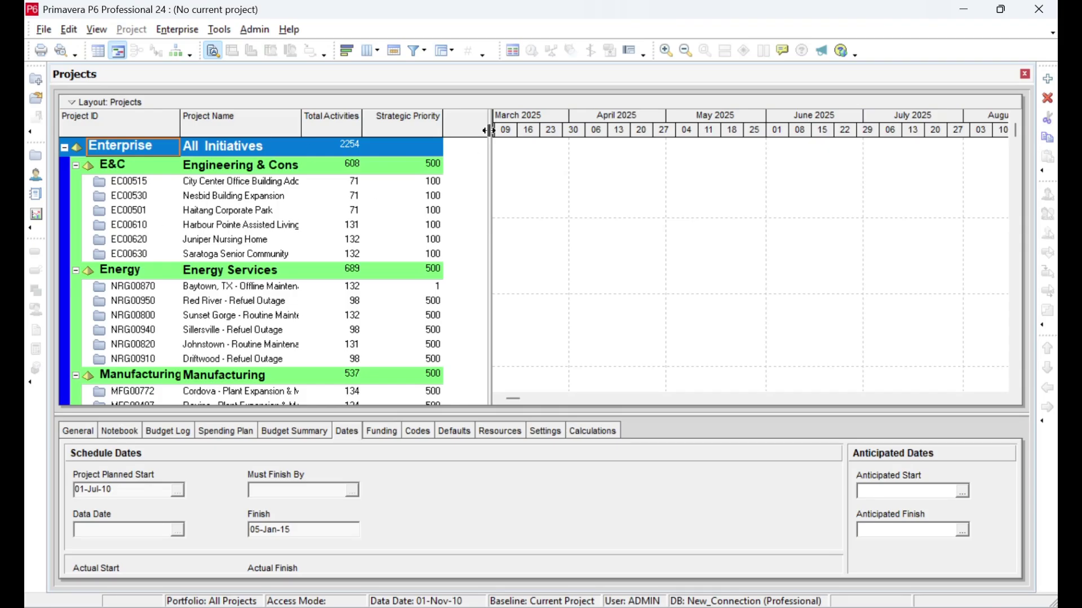
{"action": "left_click", "coordinate": [73, 164]}
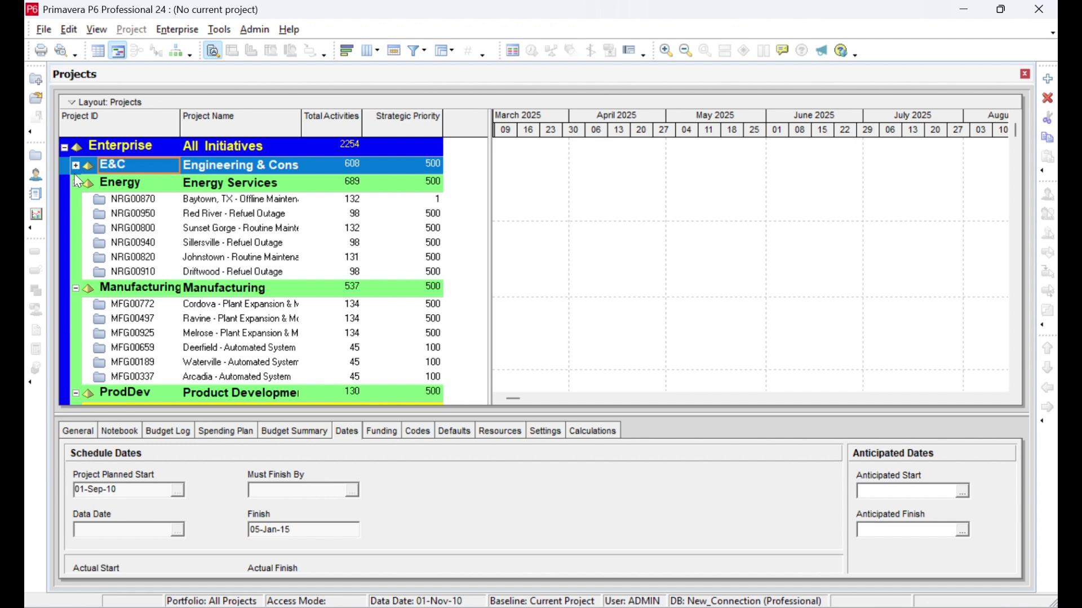
{"action": "left_click", "coordinate": [76, 291]}
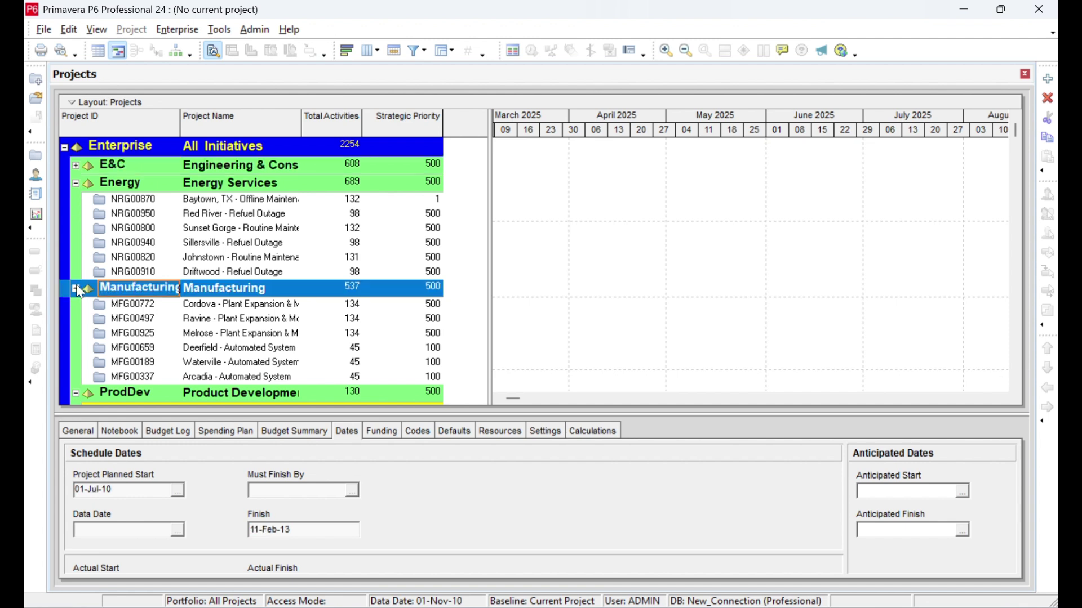
{"action": "left_click", "coordinate": [74, 191]}
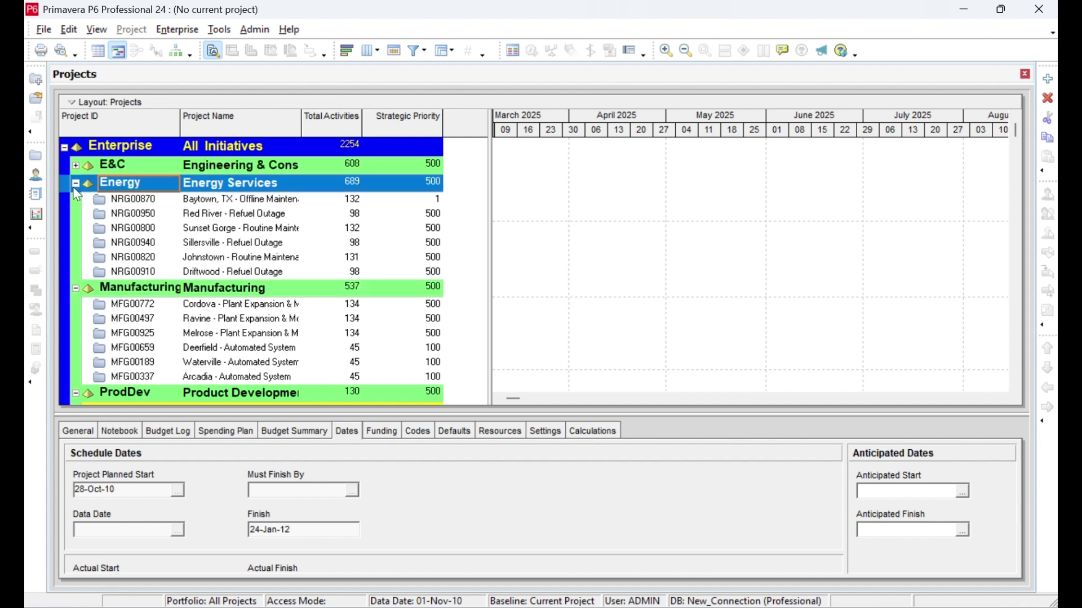
{"action": "left_click", "coordinate": [75, 183]}
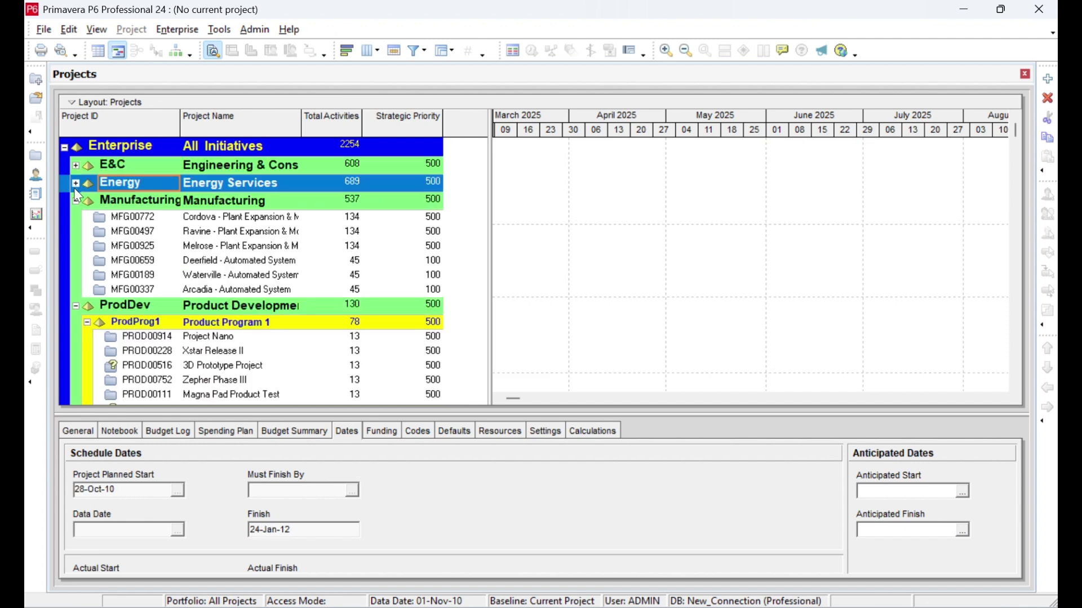
{"action": "left_click", "coordinate": [76, 307]}
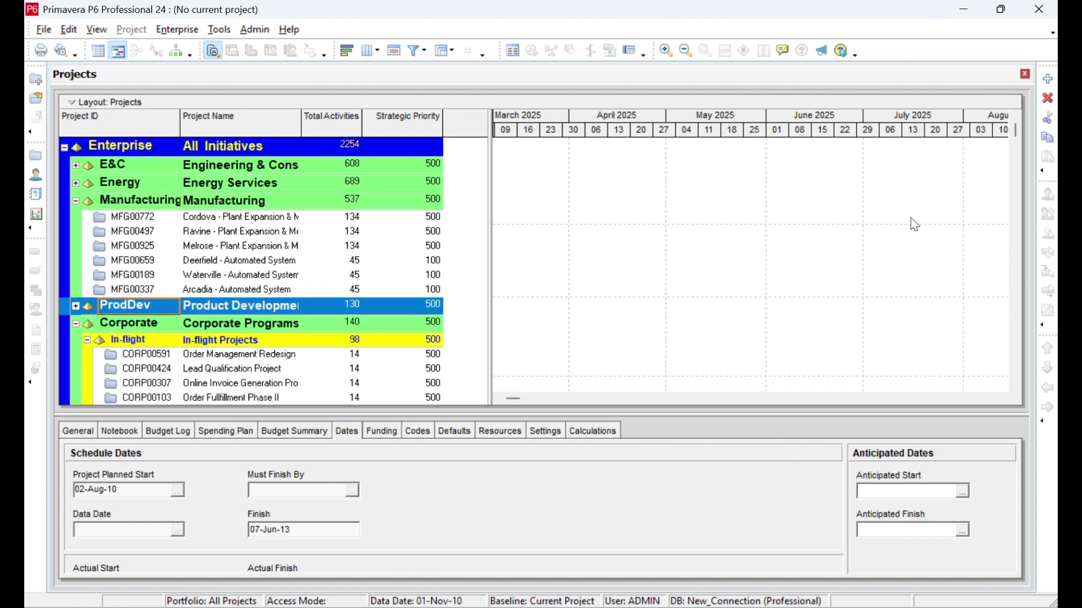